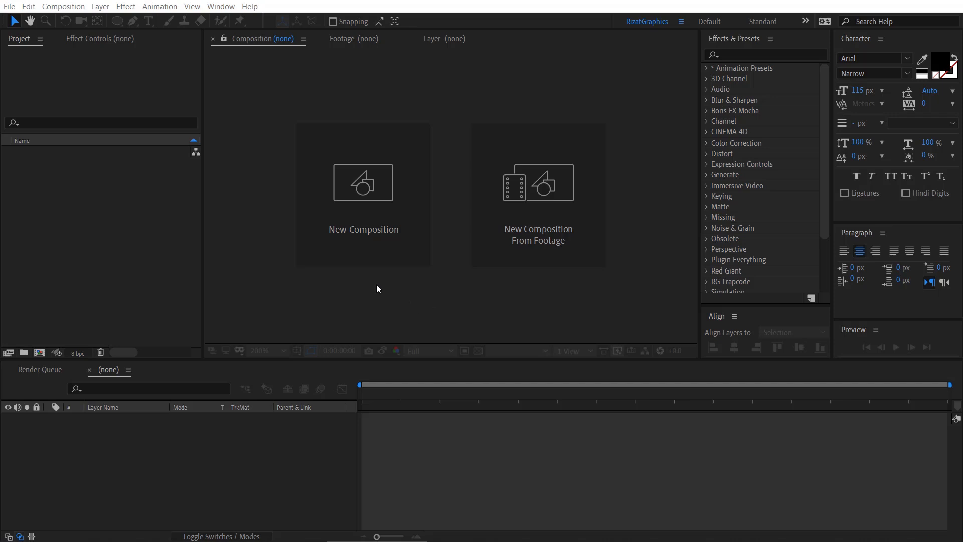
Step: Create a composition named Loading Animation at 1920 x 1080 px, 30 frames per second and 10 seconds long
click(362, 252)
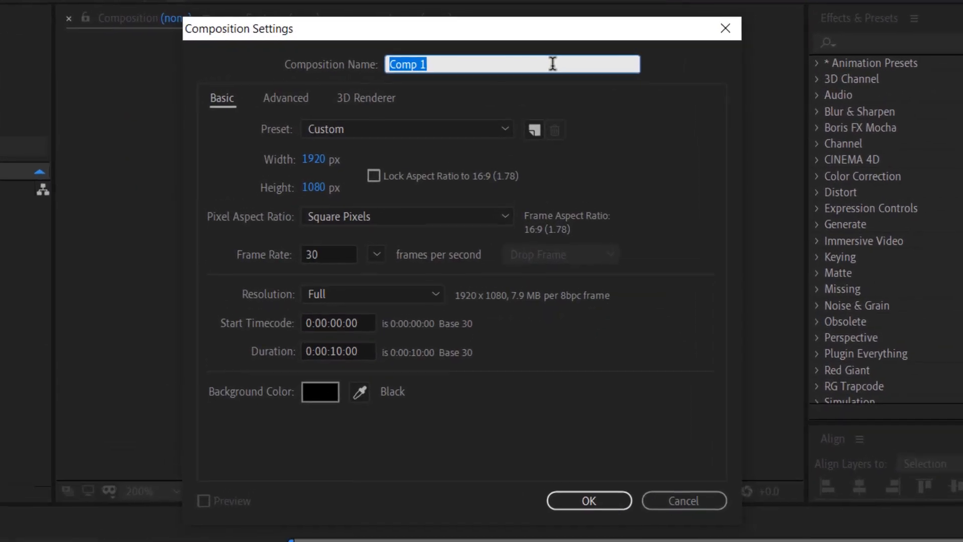
text(Loading Animation)
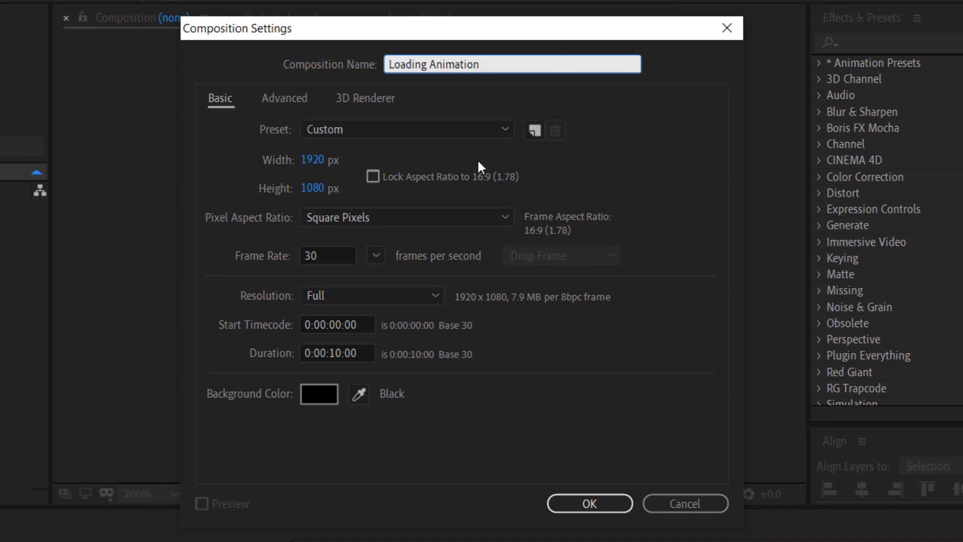
click(339, 163)
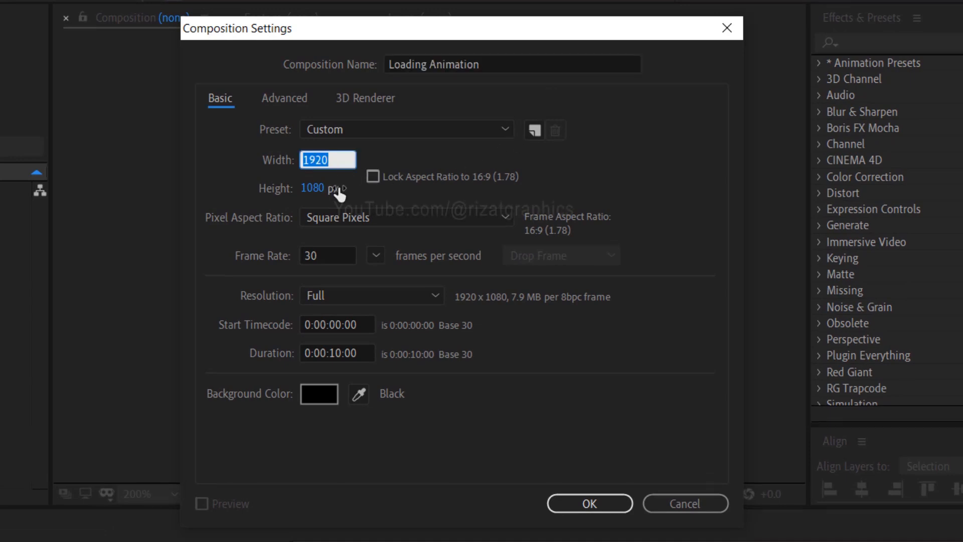
click(337, 190)
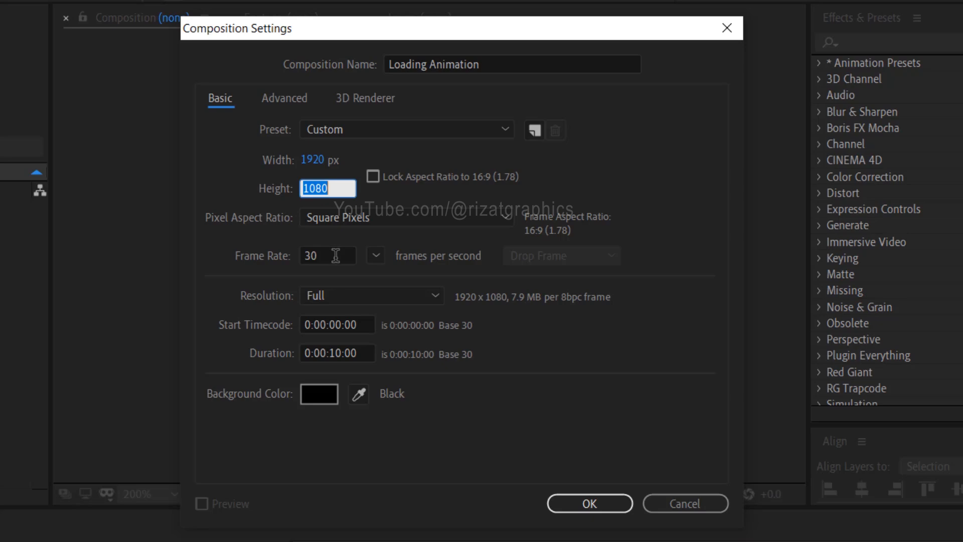
click(335, 256)
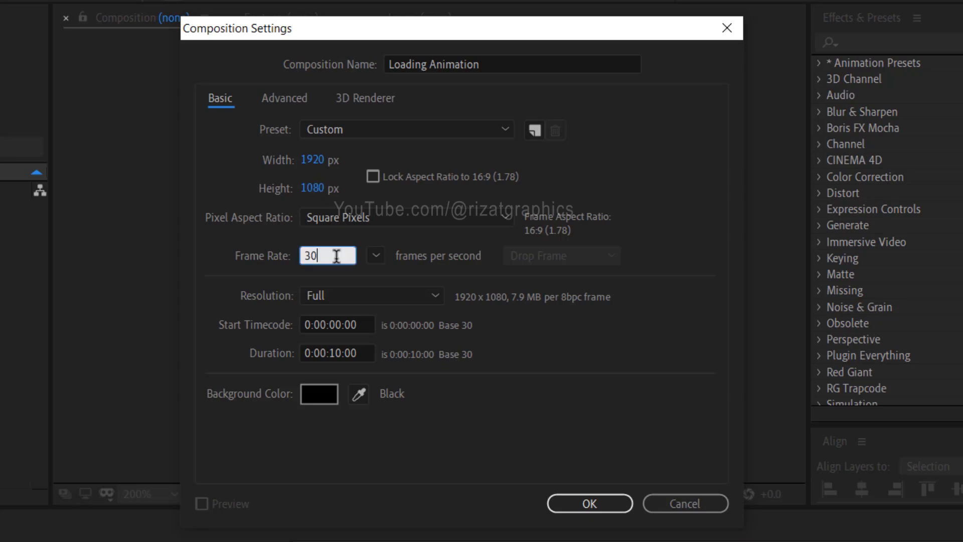
click(370, 352)
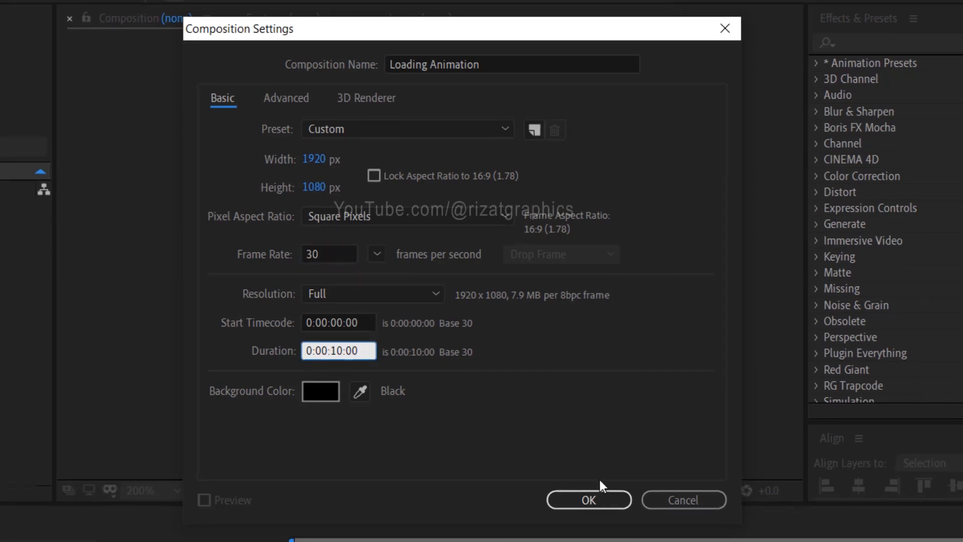
click(592, 503)
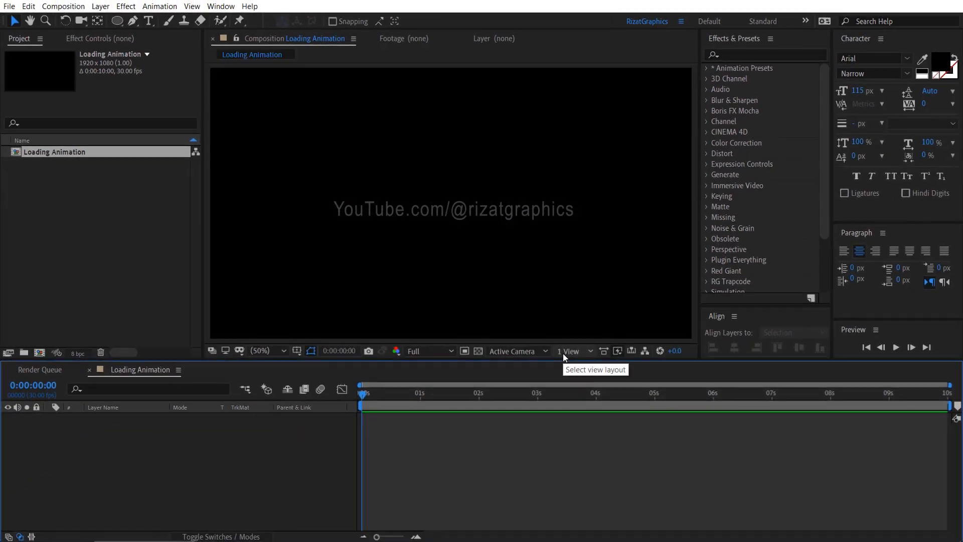
Step: Import the Loader Illustrator file from the Loading Animation folder as a composition with its layers
click(9, 7)
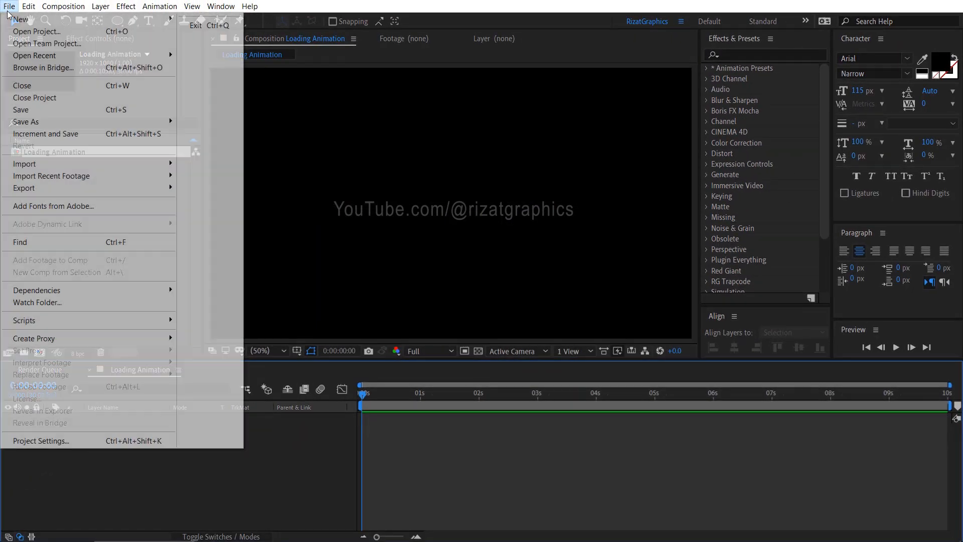
mouse_move(170, 166)
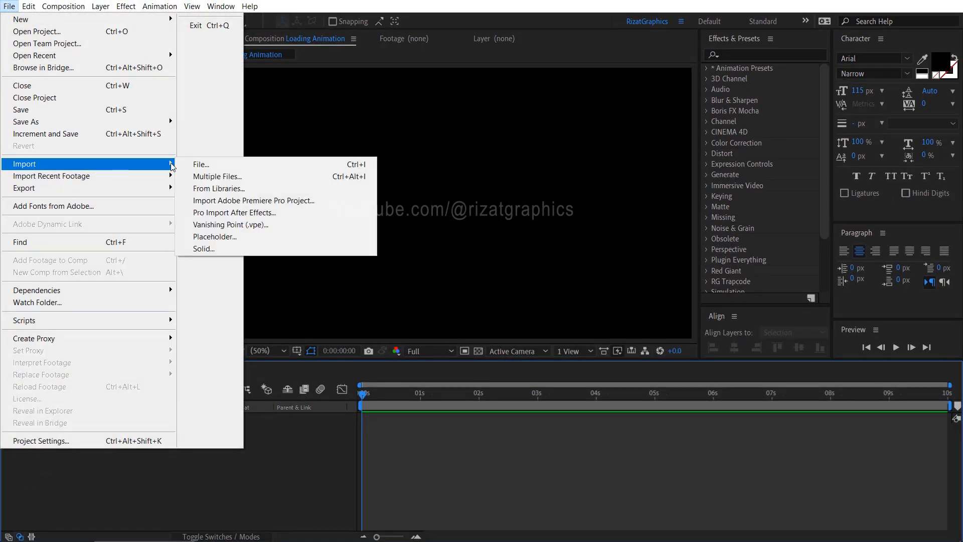
click(233, 164)
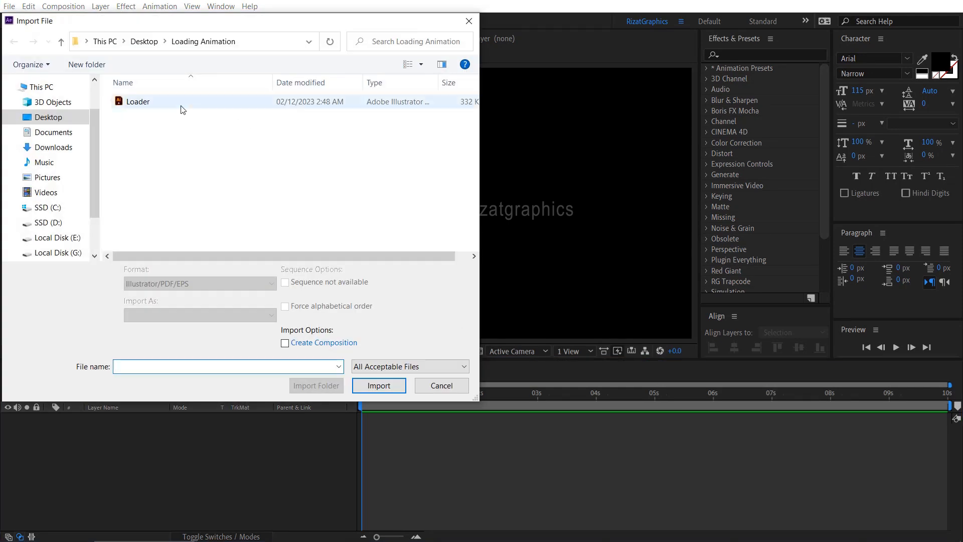
click(181, 106)
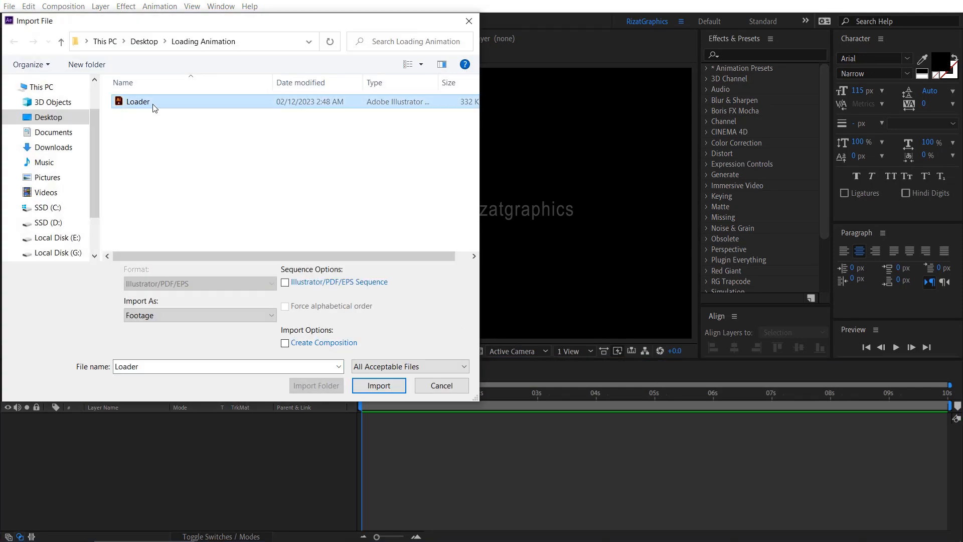
click(379, 385)
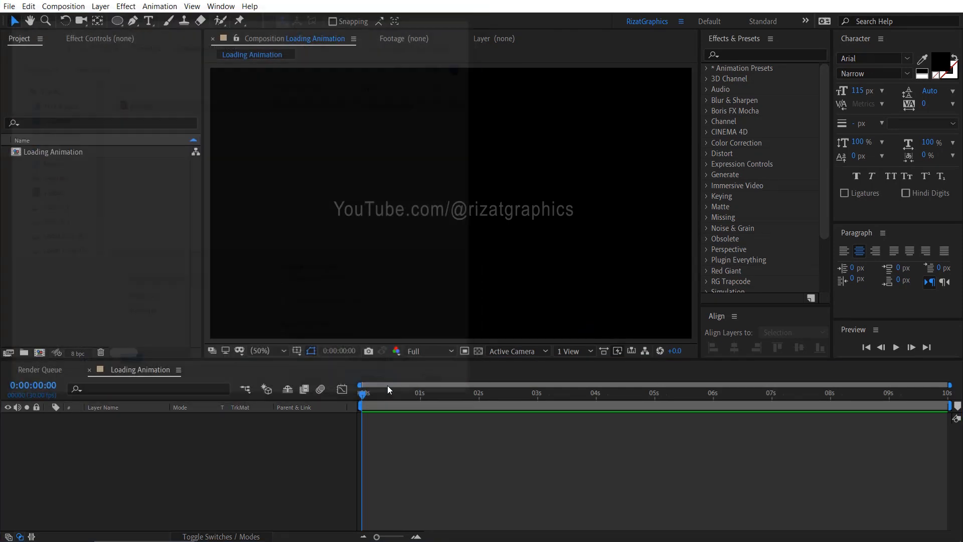
click(513, 151)
click(513, 175)
click(515, 251)
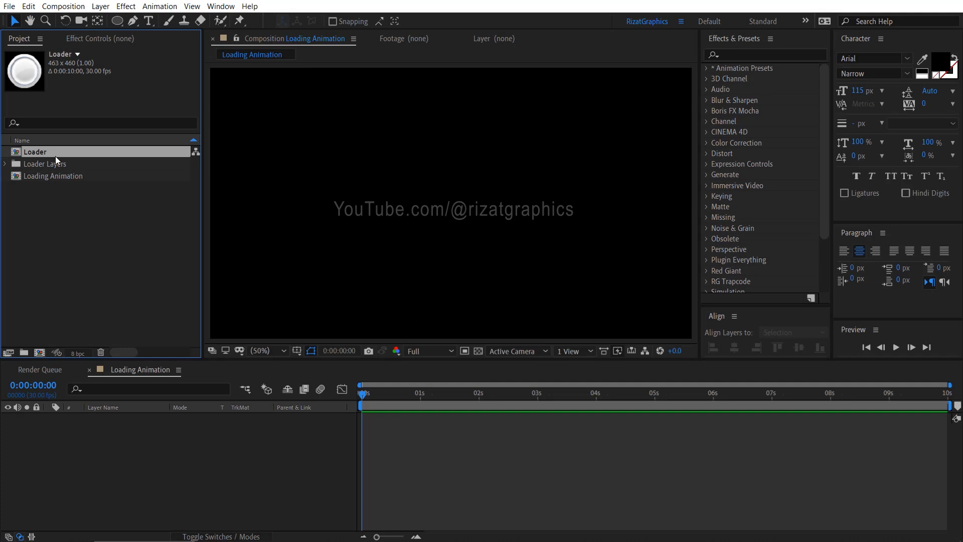
Step: Add the Loader composition to the Loading Animation timeline and set its layer scale to 175%
drag(55, 157, 145, 421)
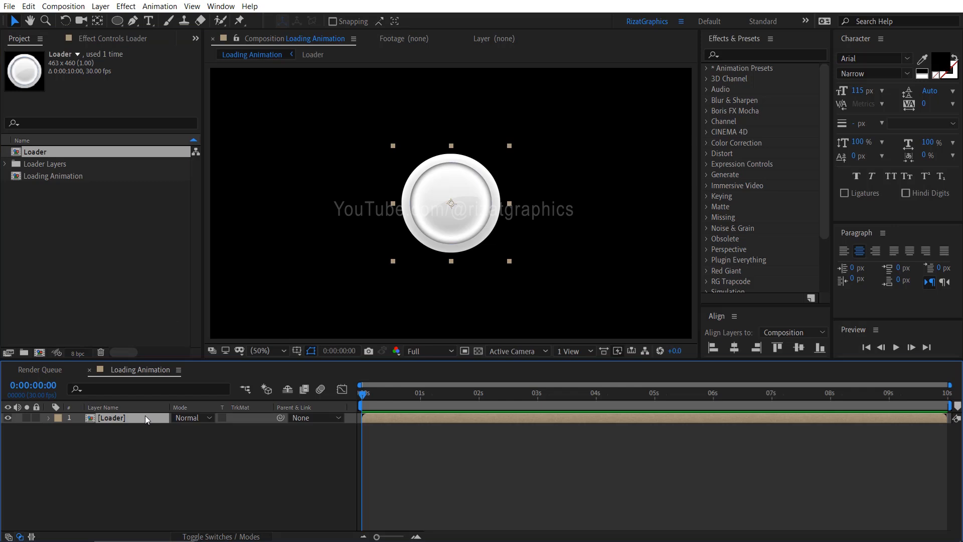
key(s)
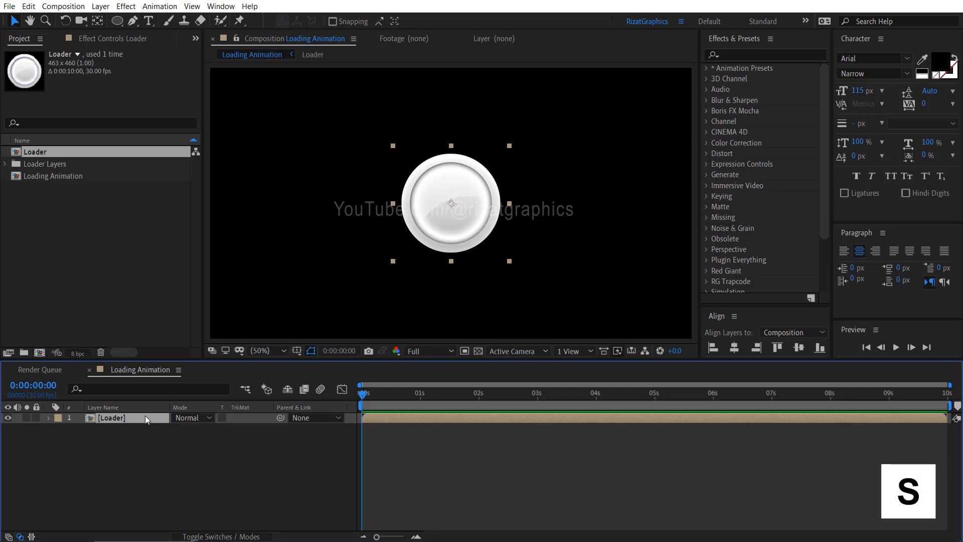
click(191, 428)
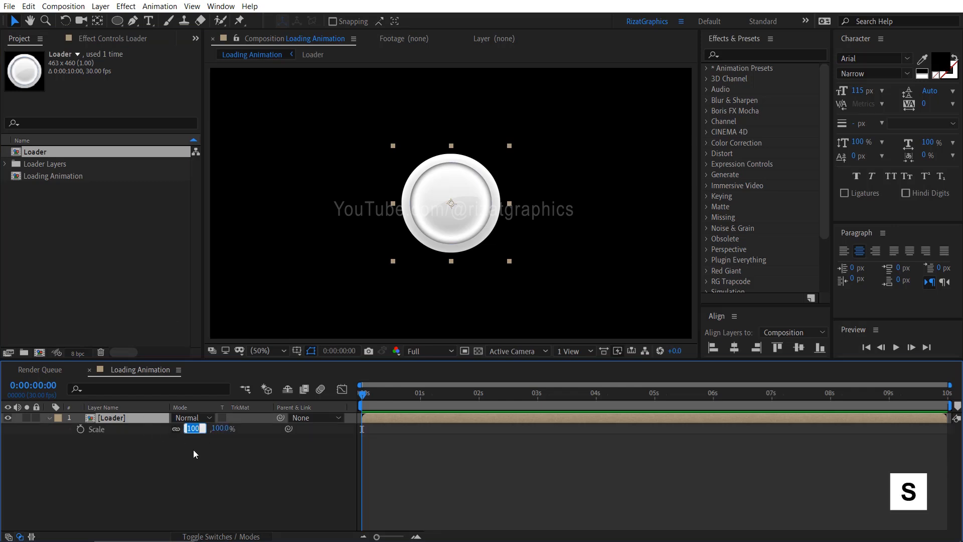
key(Return)
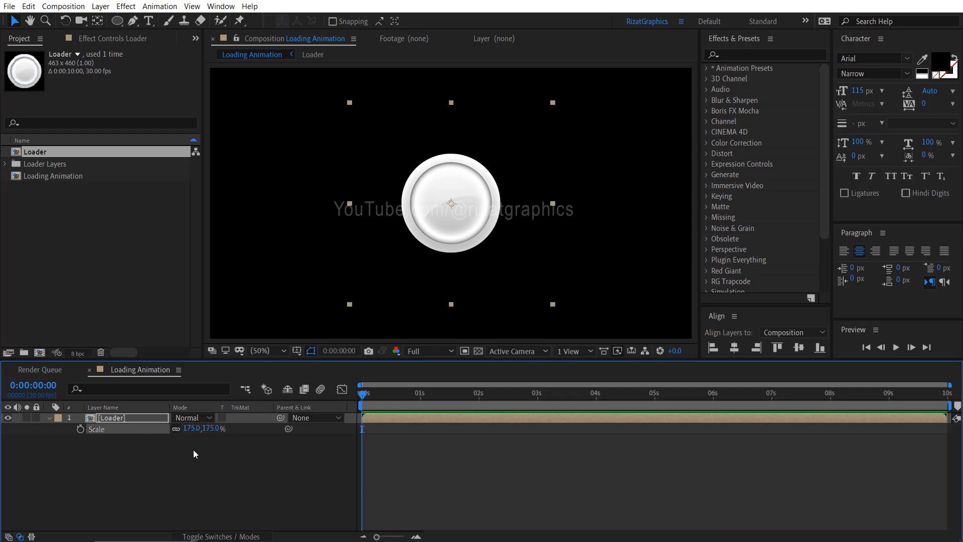
click(176, 450)
Step: Open the nested Loader composition and set the Shadow layer's blending mode to Multiply
double_click(143, 420)
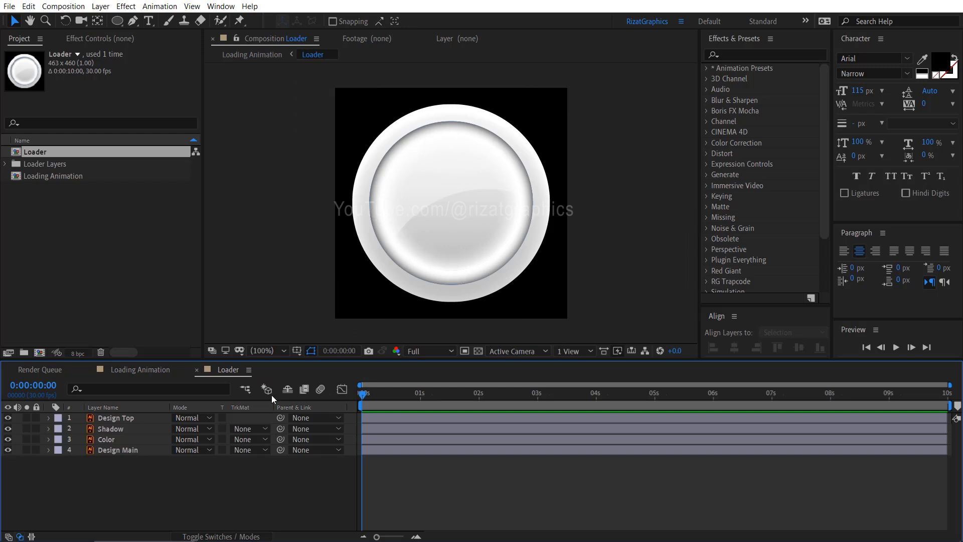
click(129, 428)
click(194, 430)
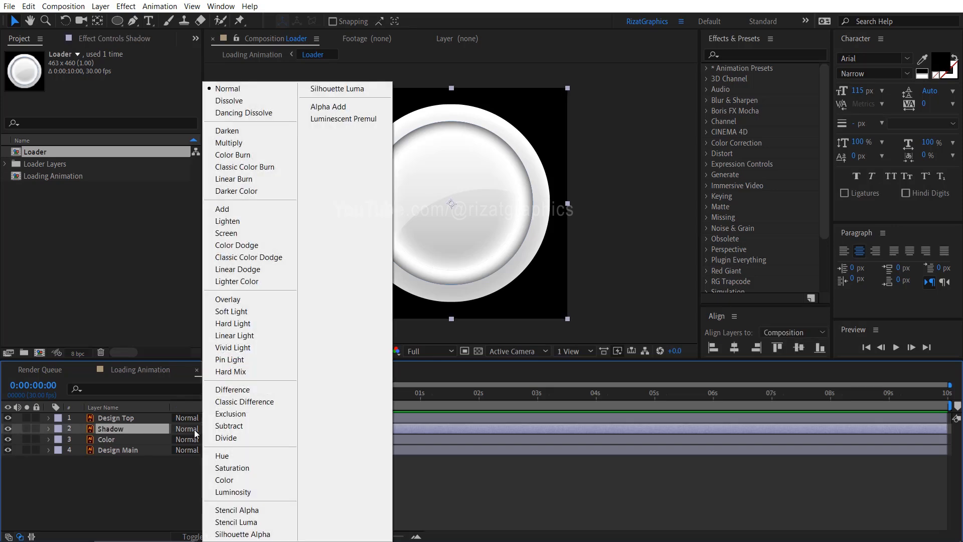
click(249, 144)
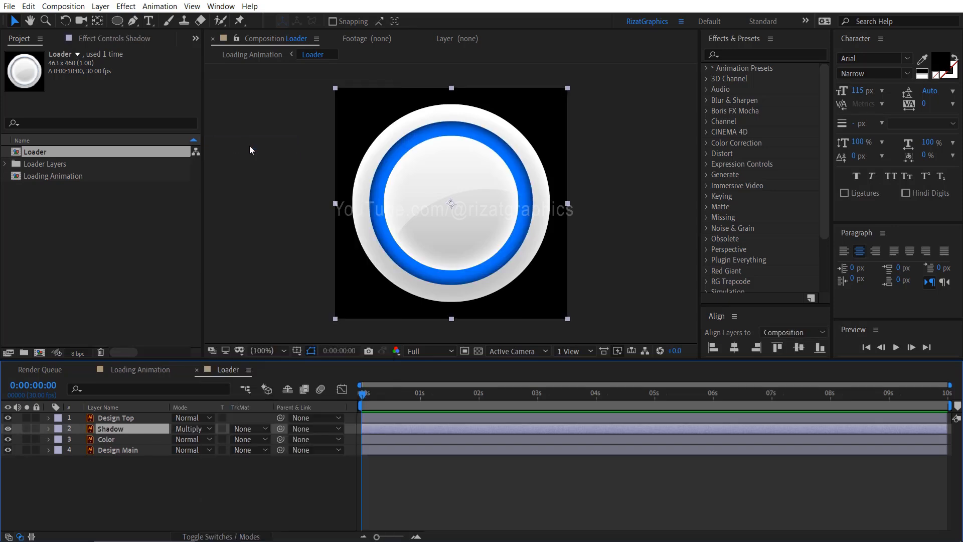
mouse_move(7, 418)
mouse_down()
mouse_move(9, 440)
mouse_move(8, 417)
mouse_up()
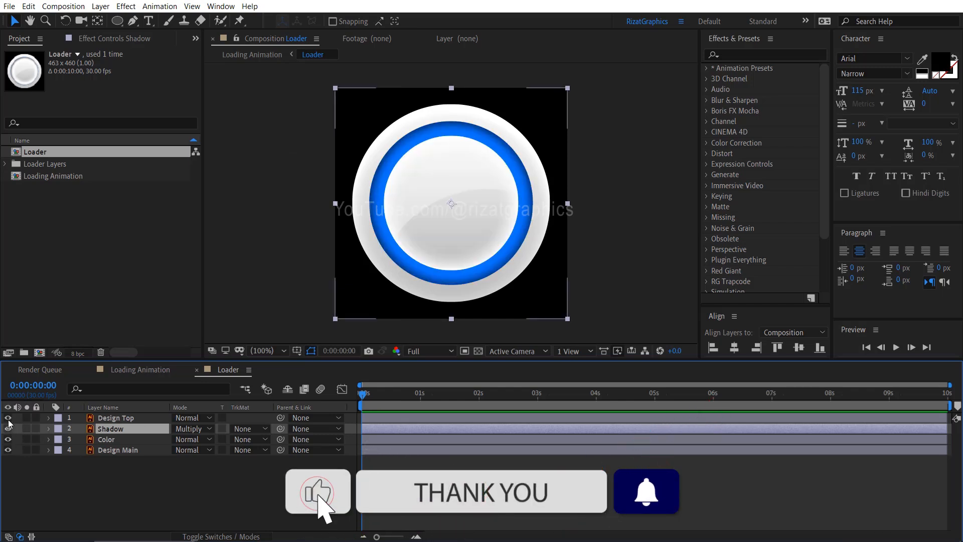
Step: Find the Fill effect and apply it to the Color layer
click(131, 440)
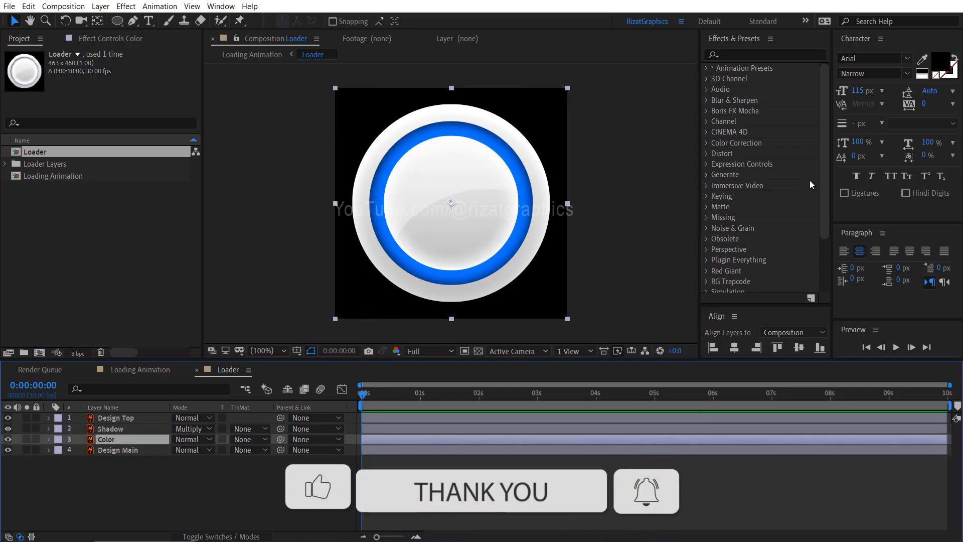
click(790, 55)
text(Fill)
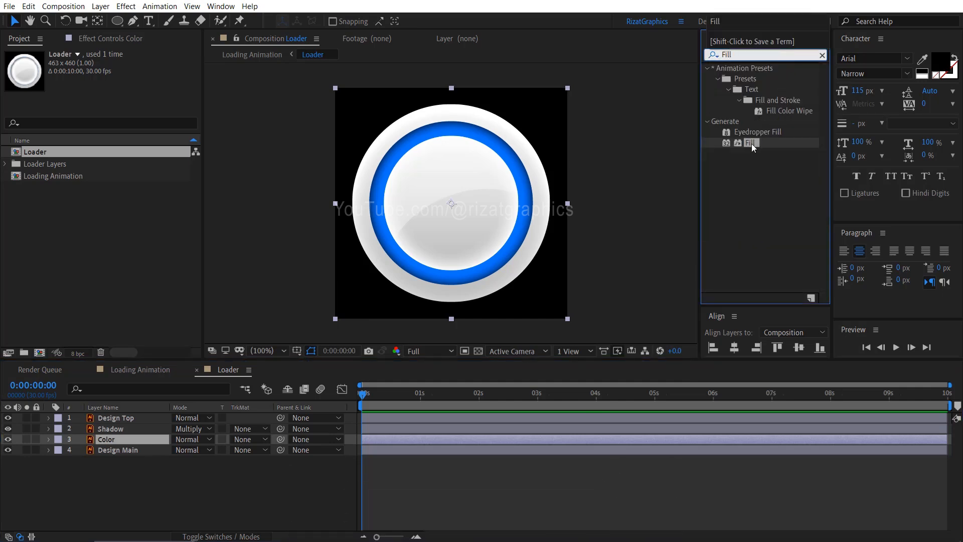
drag(751, 143, 152, 439)
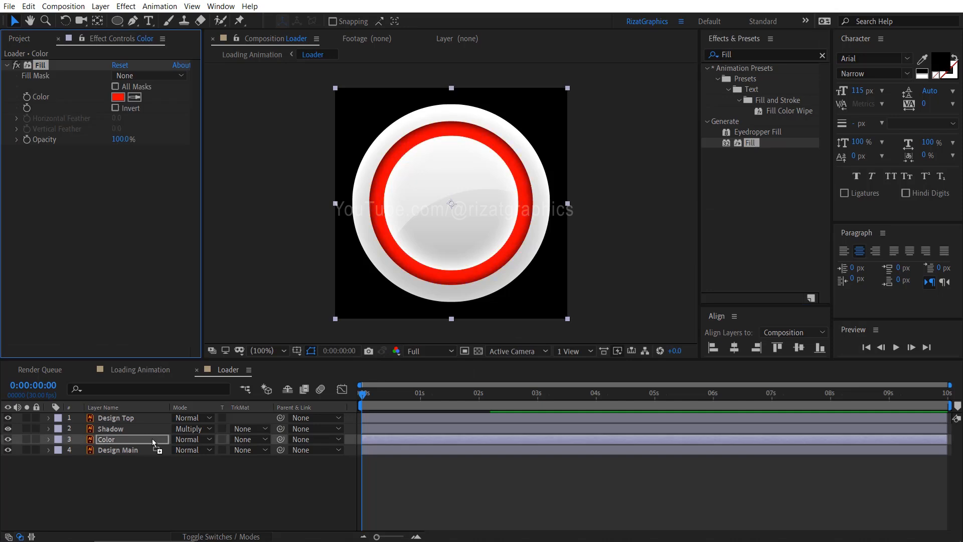
Step: Create a null object in the Loader composition and move it above all other layers
right_click(147, 518)
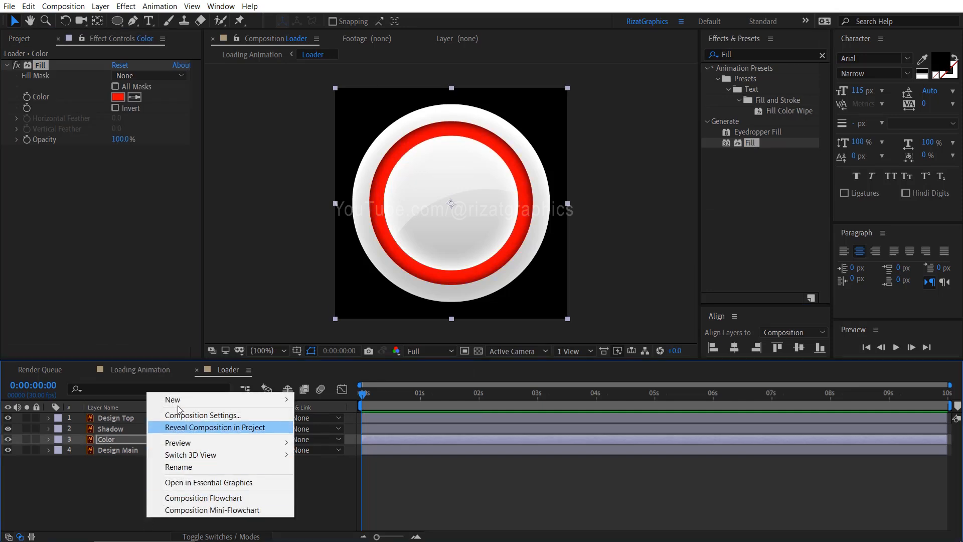
mouse_move(225, 400)
click(368, 463)
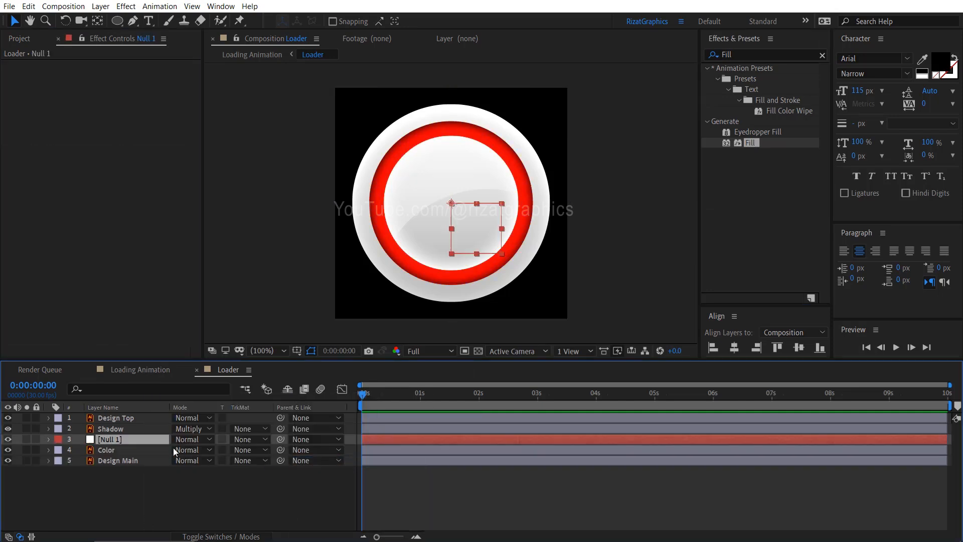
drag(143, 438, 138, 417)
Step: Rename the null layer as Color Controller
key(Return)
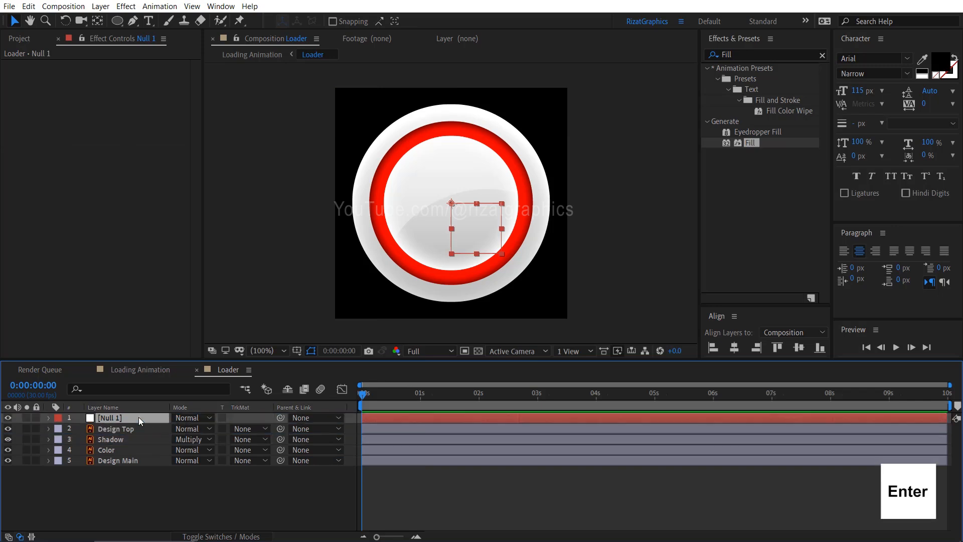
text(Color Co)
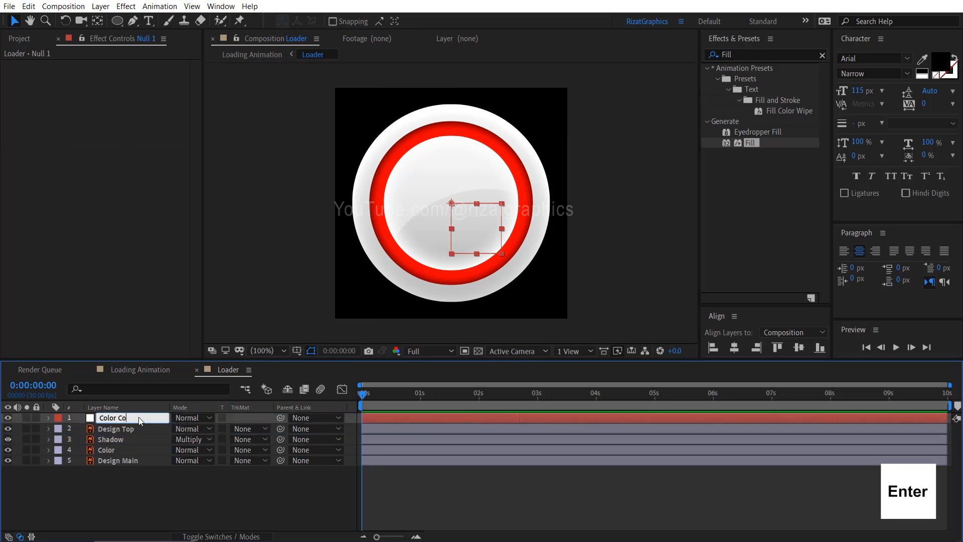
text(ntroller)
key(Return)
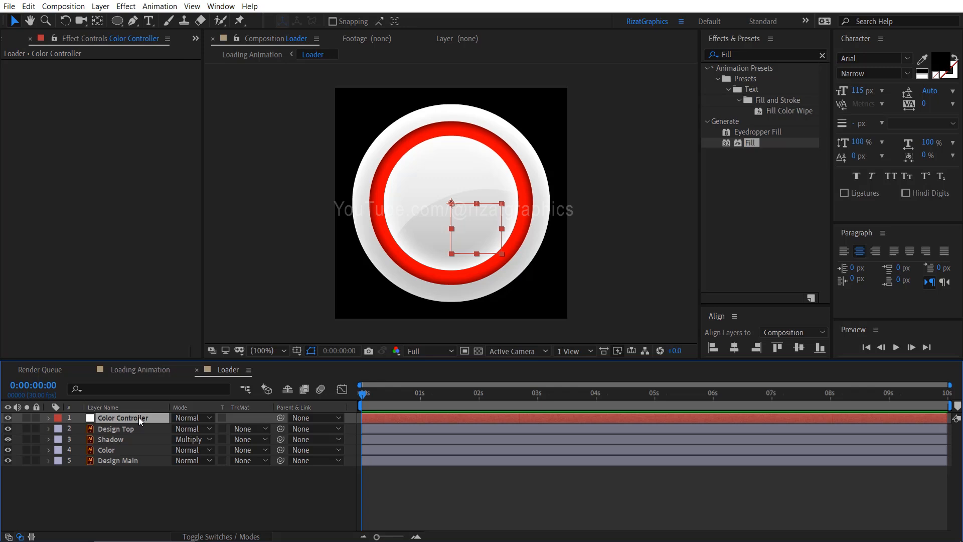
Step: Add a Color Control expression effect to the Color Controller layer
right_click(139, 417)
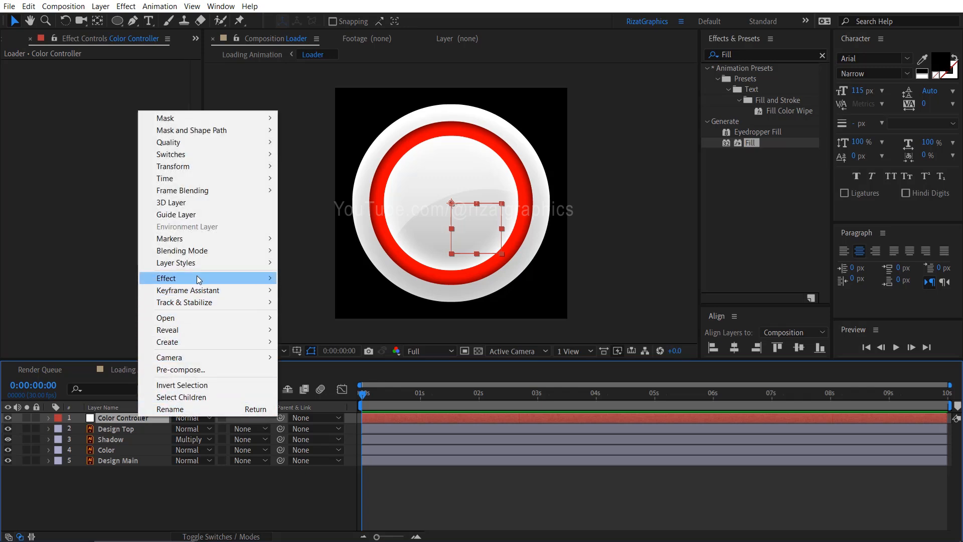
mouse_move(198, 282)
mouse_move(354, 331)
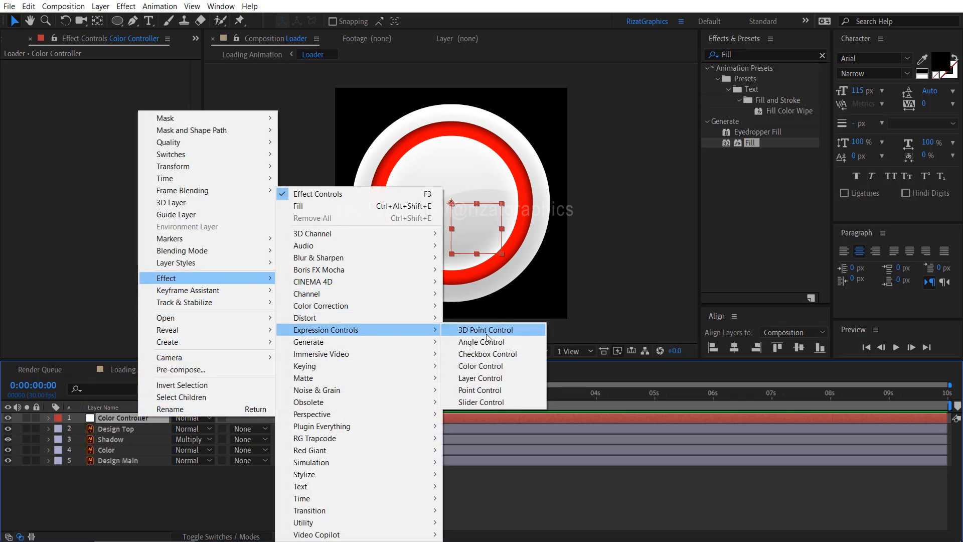
click(502, 366)
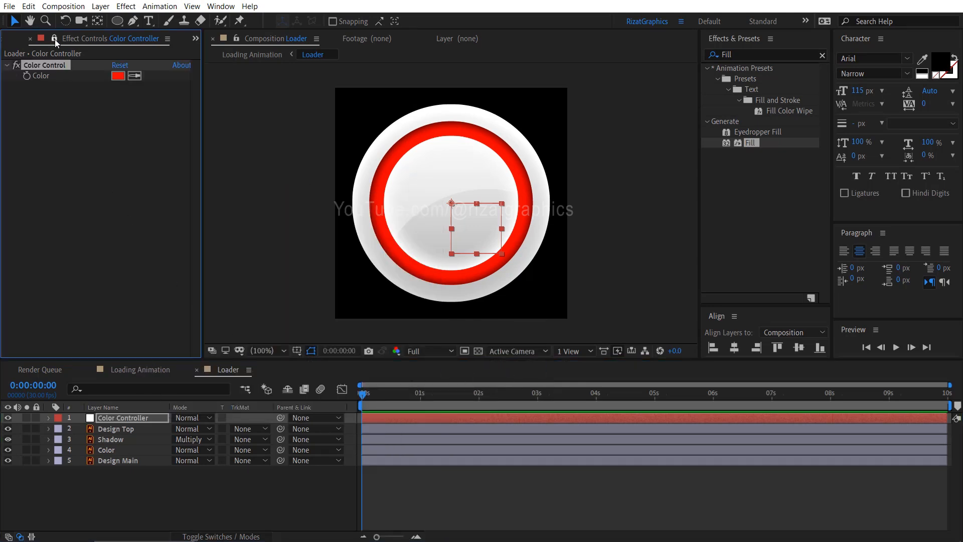
Step: Add an expression to the Color layer's Fill colour that links it to the Color Controller layer's Color Control colour
click(110, 447)
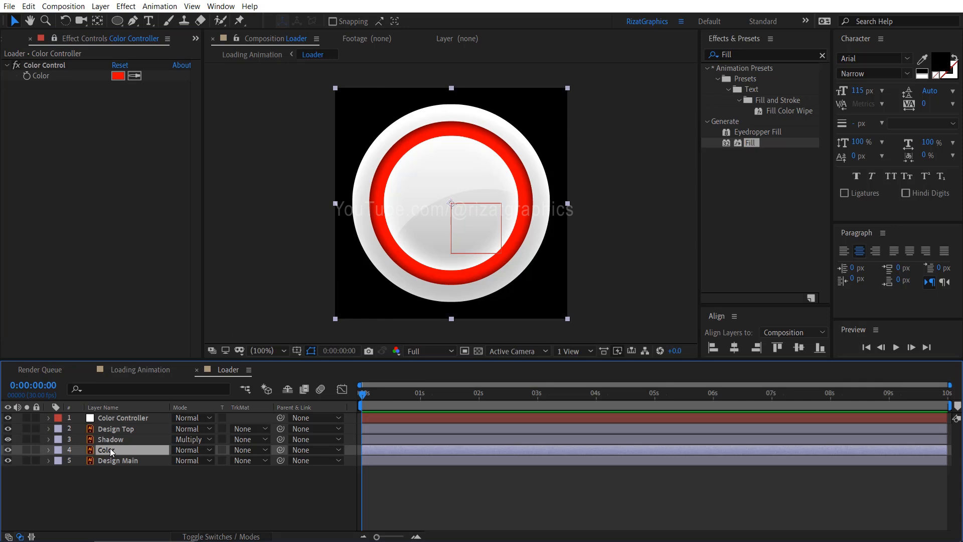
key(e)
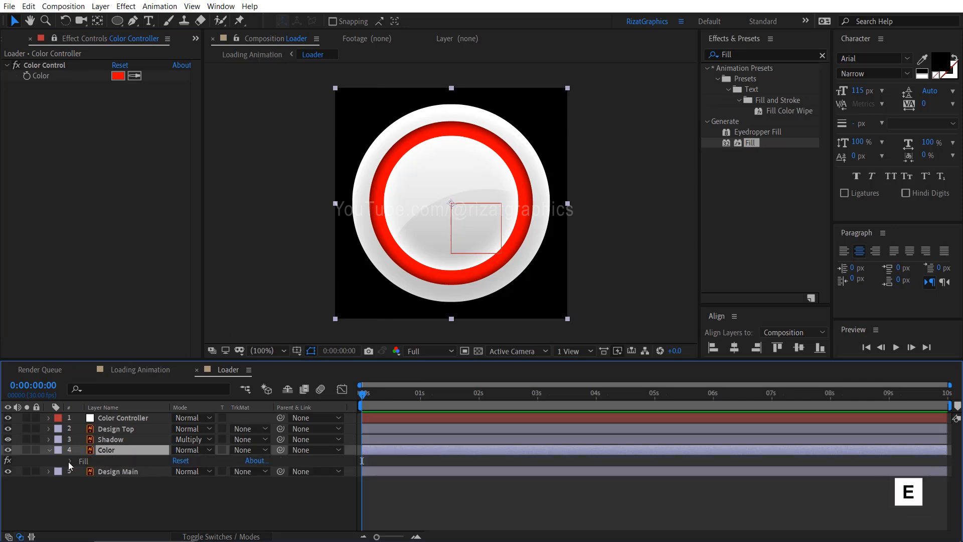
scroll(69, 462, down, 1)
key(alt)
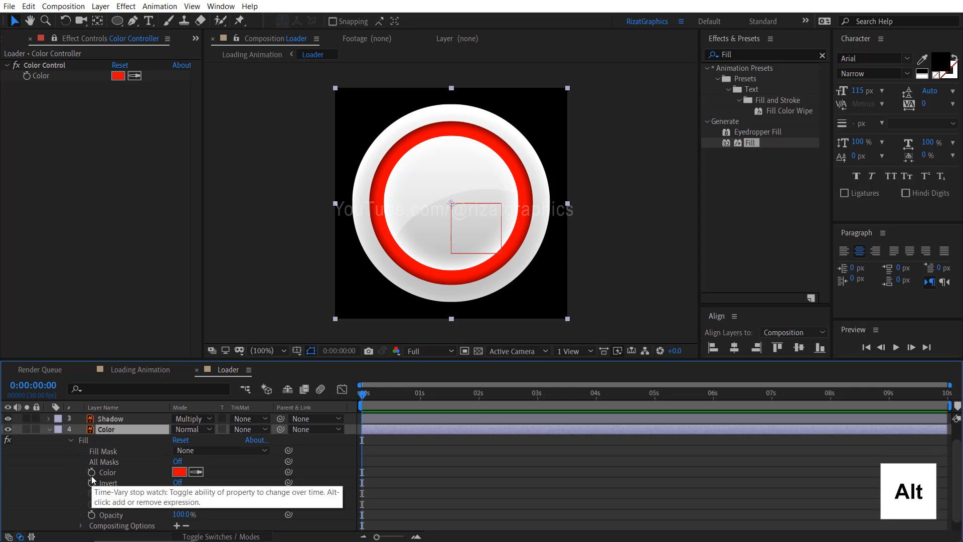
alt+click(92, 475)
drag(208, 483, 50, 73)
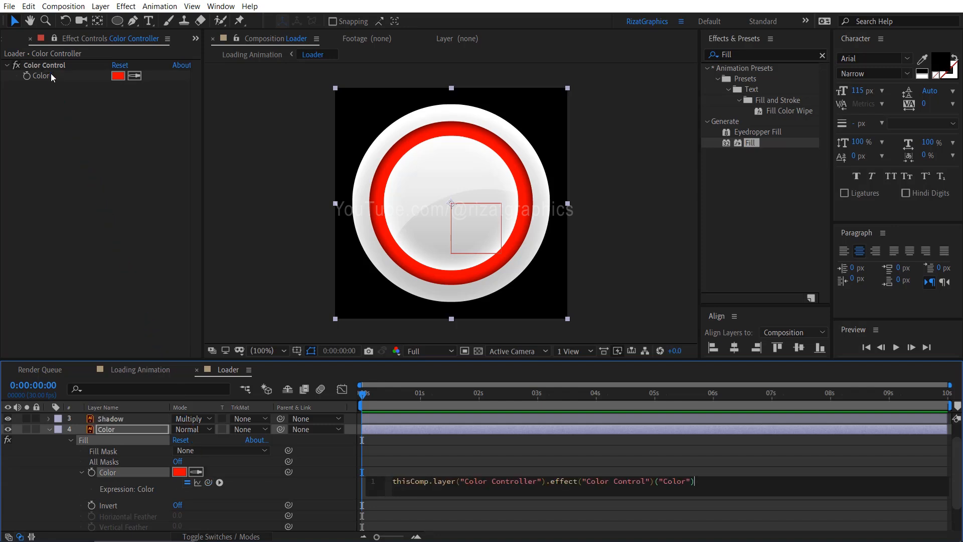
click(64, 122)
click(48, 430)
Step: Set the Color Controller layer's Color Control colour to blue 00A0FF
click(121, 418)
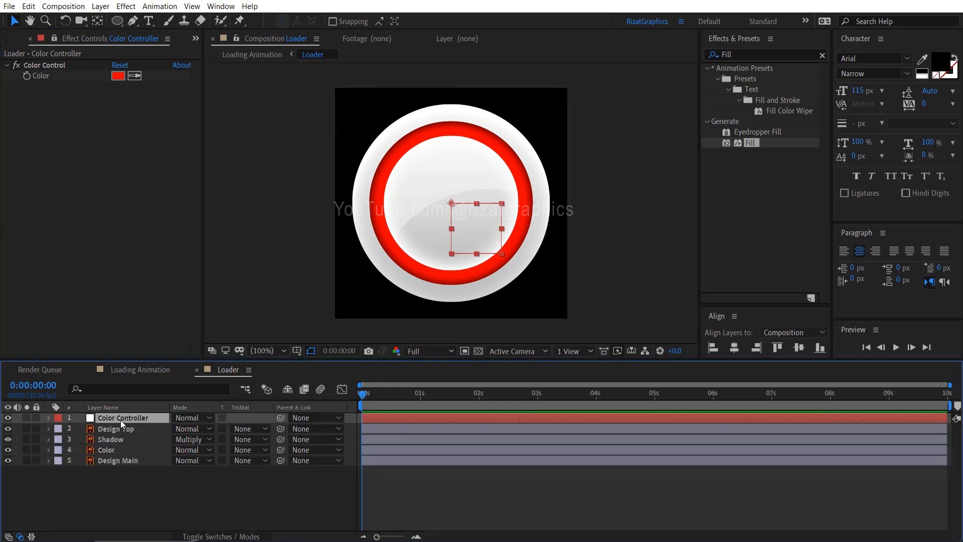
click(119, 76)
drag(714, 156, 718, 216)
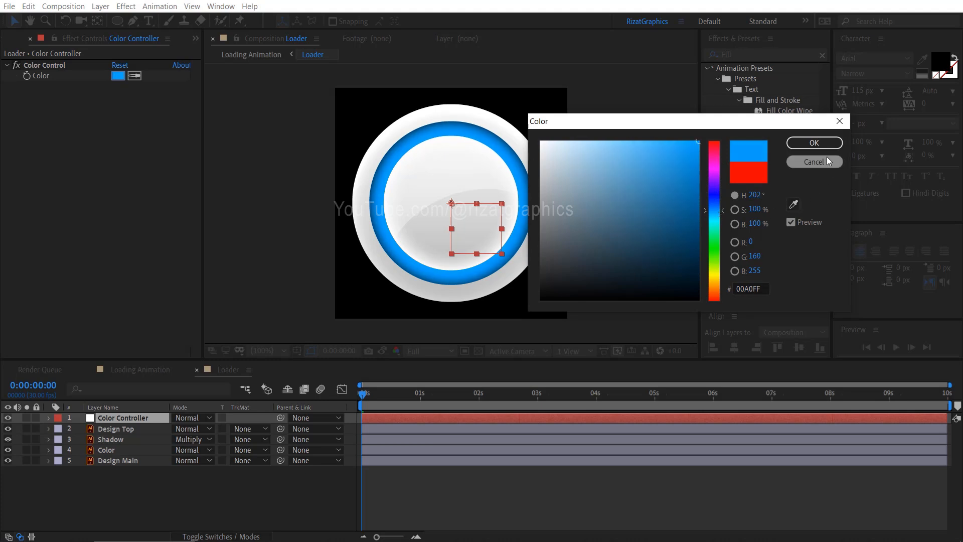
click(817, 143)
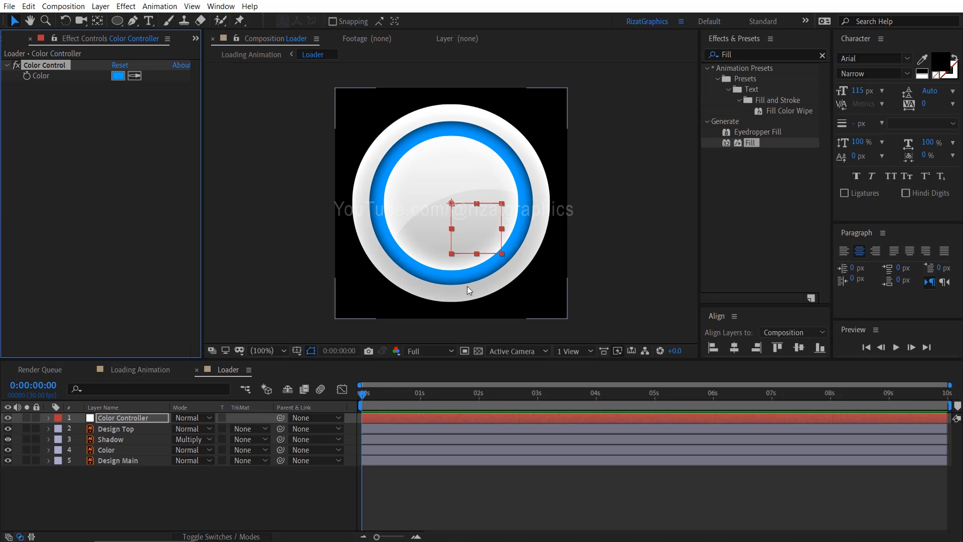
Step: With no layer selected, draw a circle shape along the blue ring using the Ellipse Tool, with a 45 px black stroke and no fill
click(144, 489)
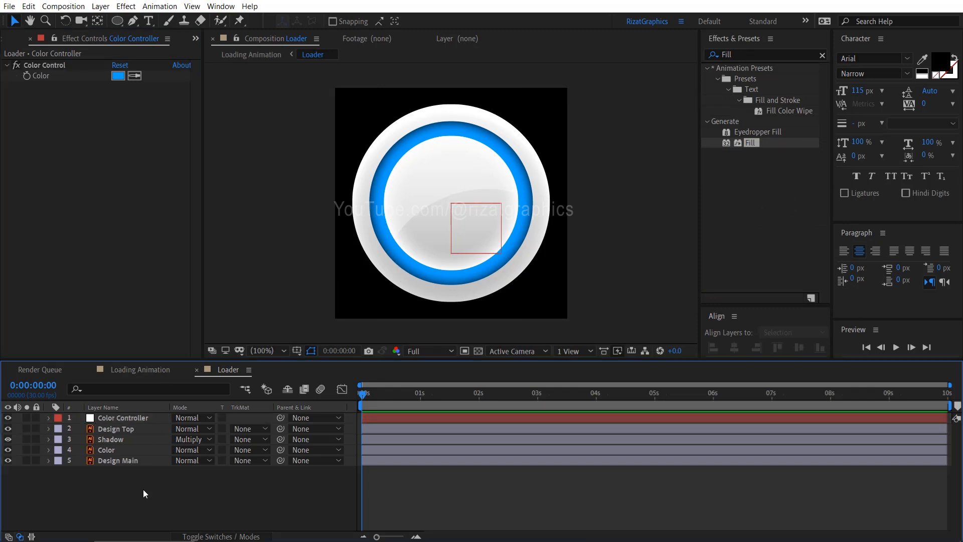
click(118, 21)
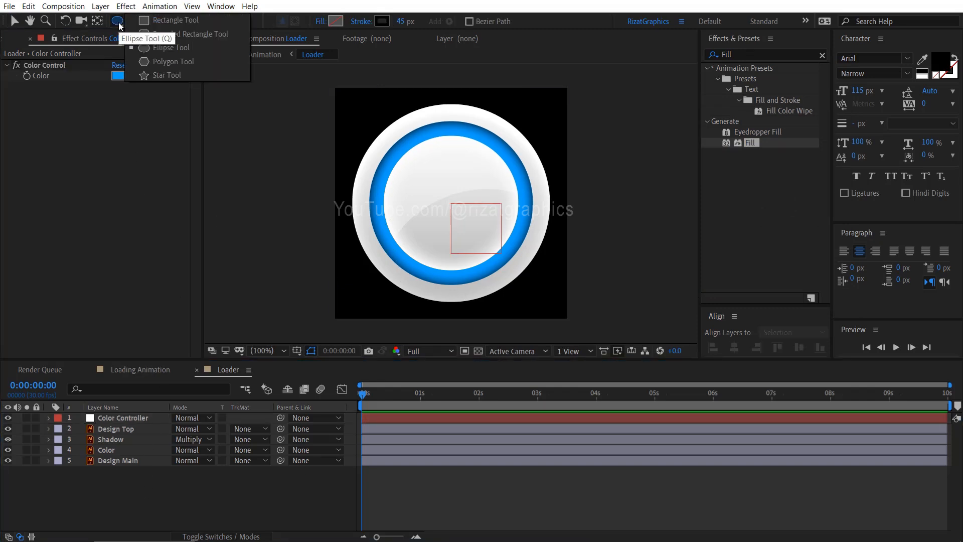
click(185, 49)
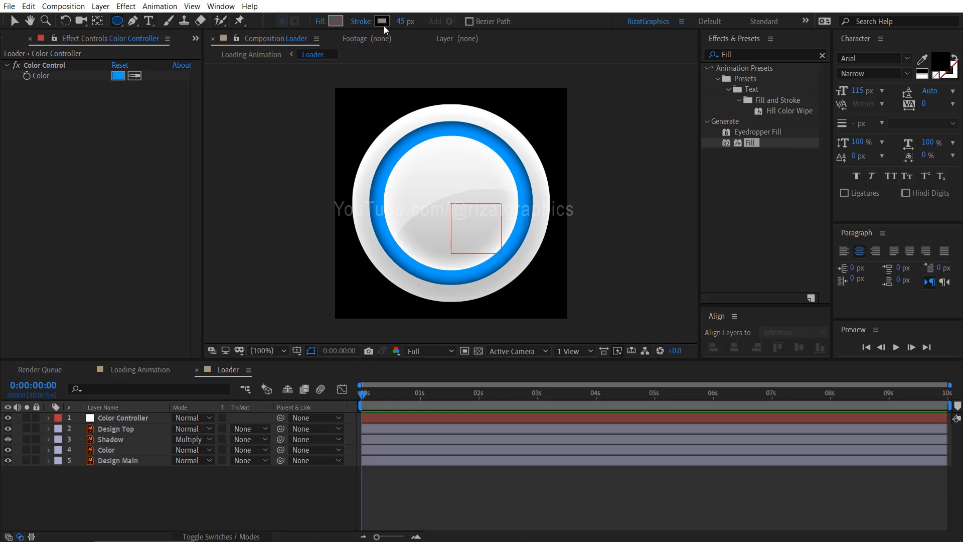
click(402, 21)
click(142, 481)
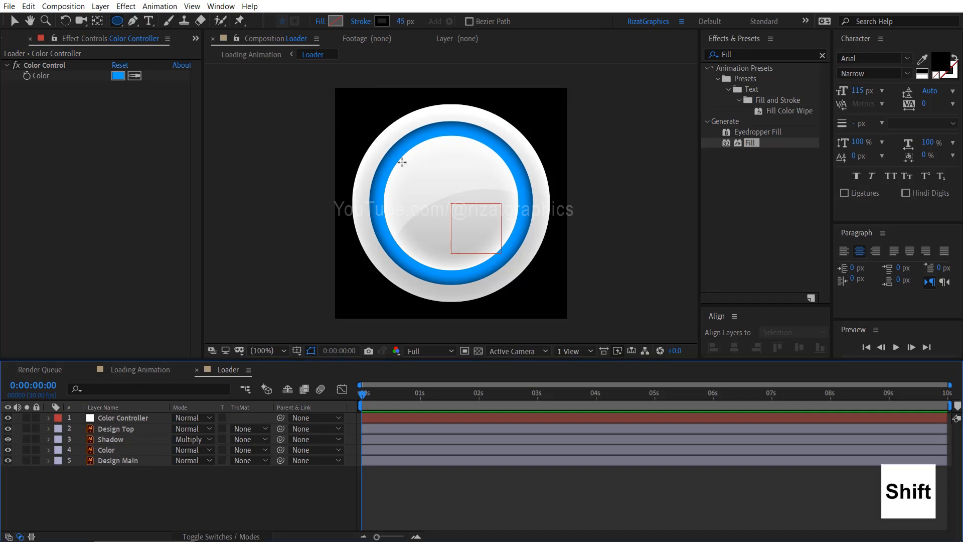
drag(381, 133, 522, 273)
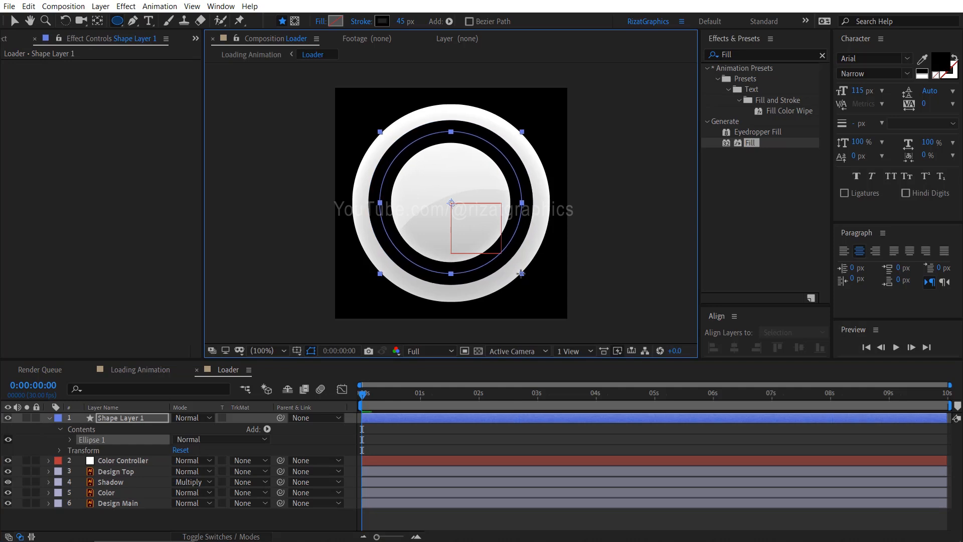
Step: Centre the circle layer's anchor point in its content and align the layer to the composition's horizontal and vertical centre
click(156, 420)
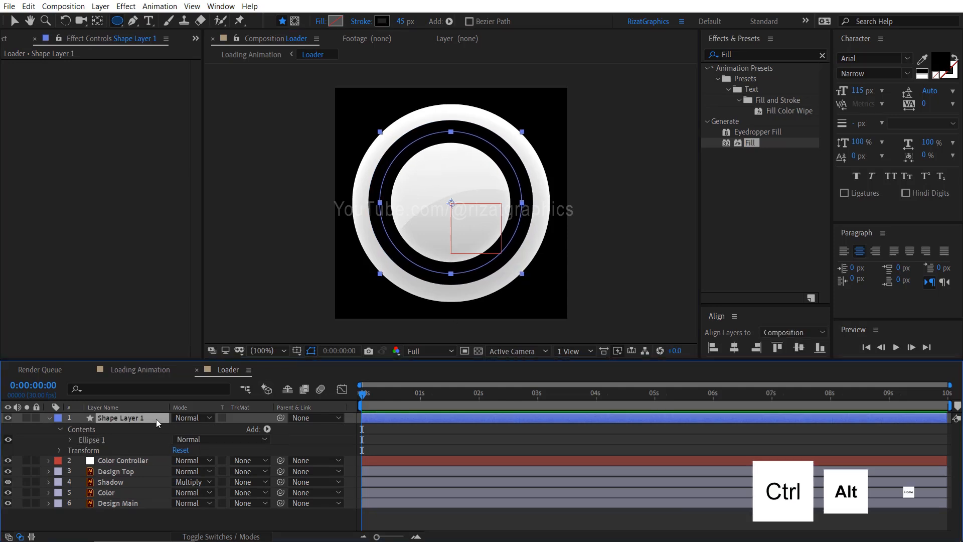
key(ctrl+alt+Home)
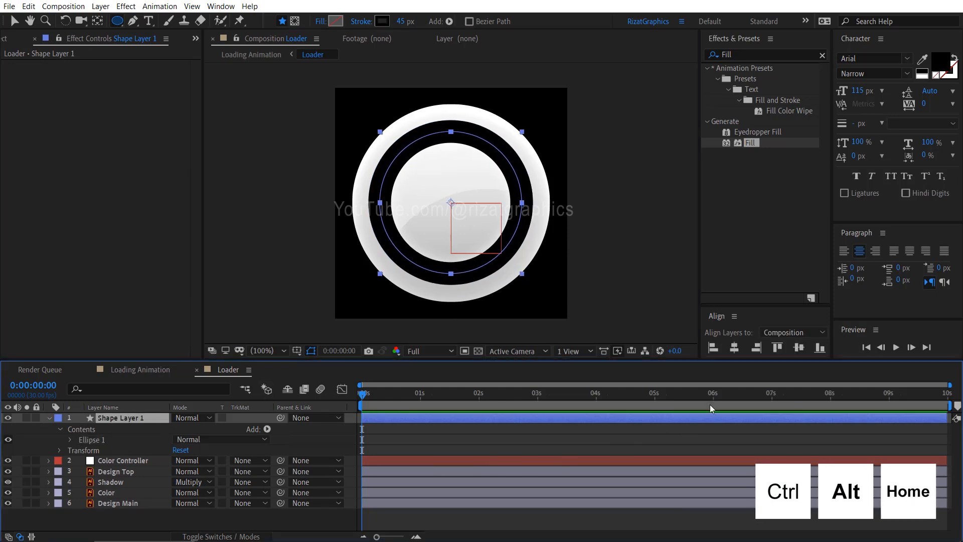
click(734, 352)
click(801, 348)
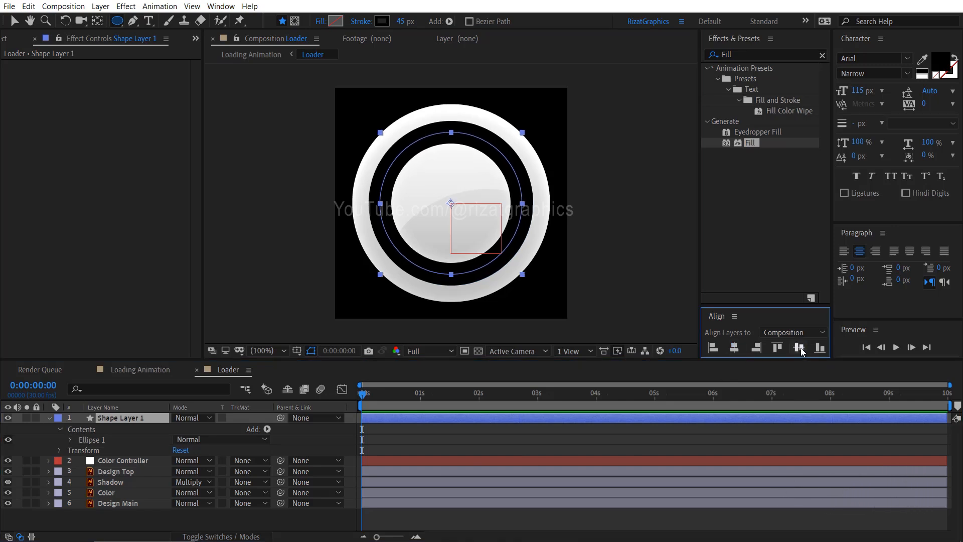
Step: Add Trim Paths to the circle shape layer and set its End to 0%
click(268, 430)
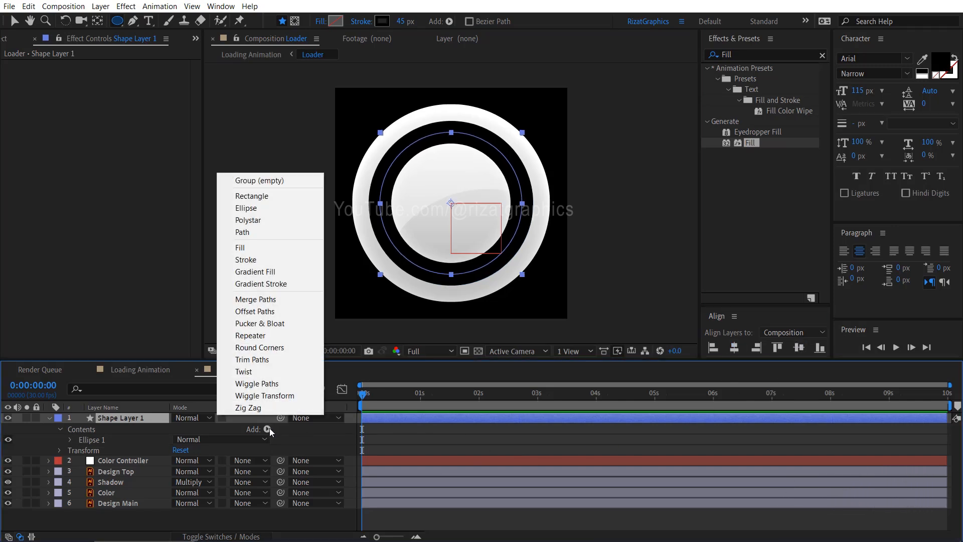
click(279, 360)
click(70, 450)
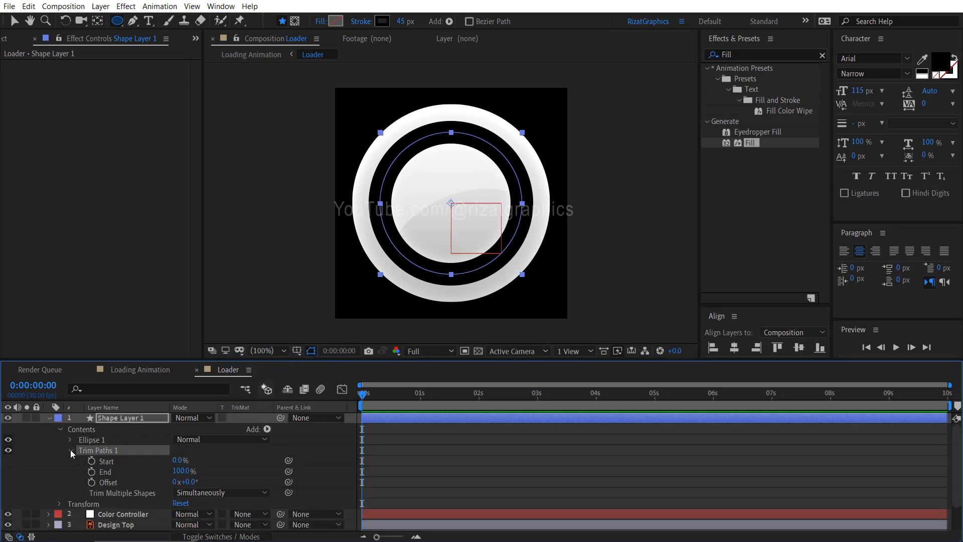
click(182, 472)
key(Return)
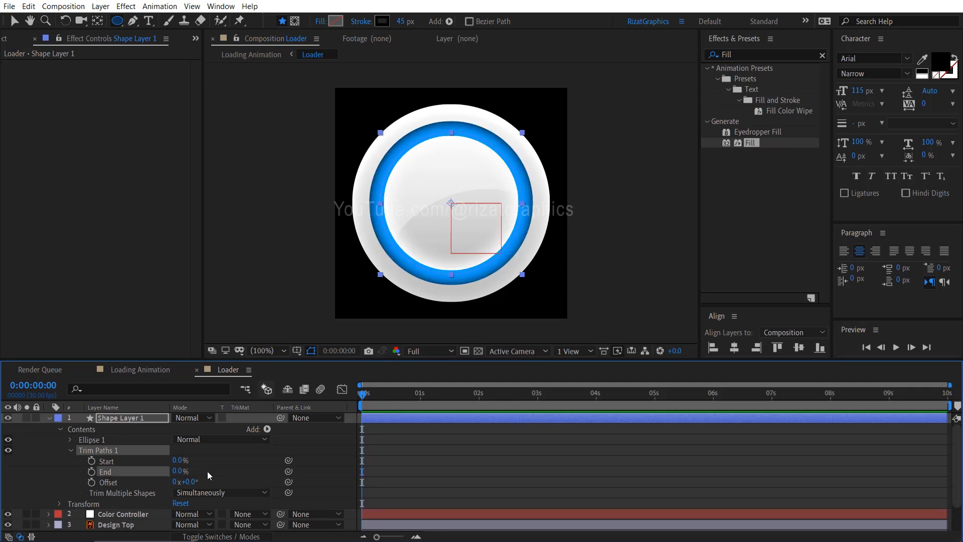
Step: Keyframe the Trim Paths Start at 0% at 0 seconds and 100% at 8 seconds
click(92, 461)
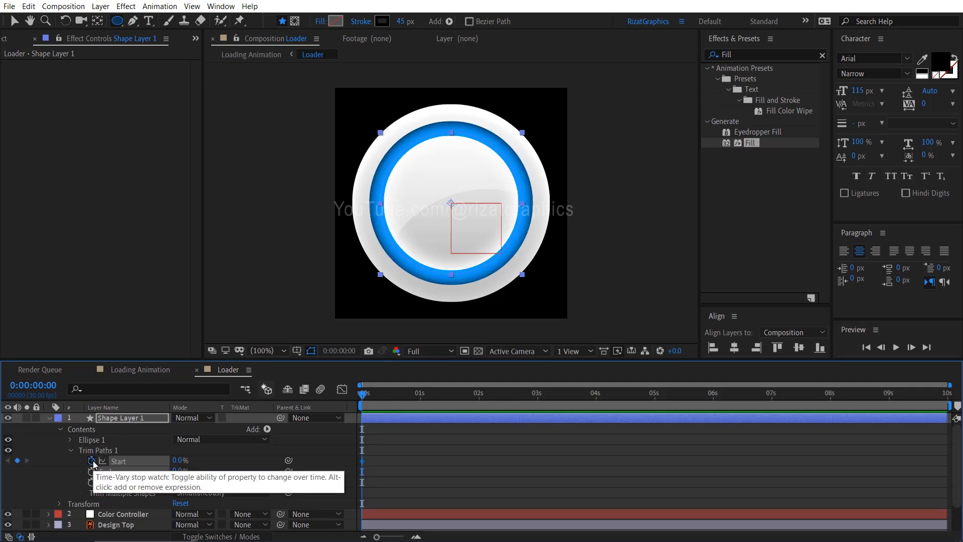
click(830, 397)
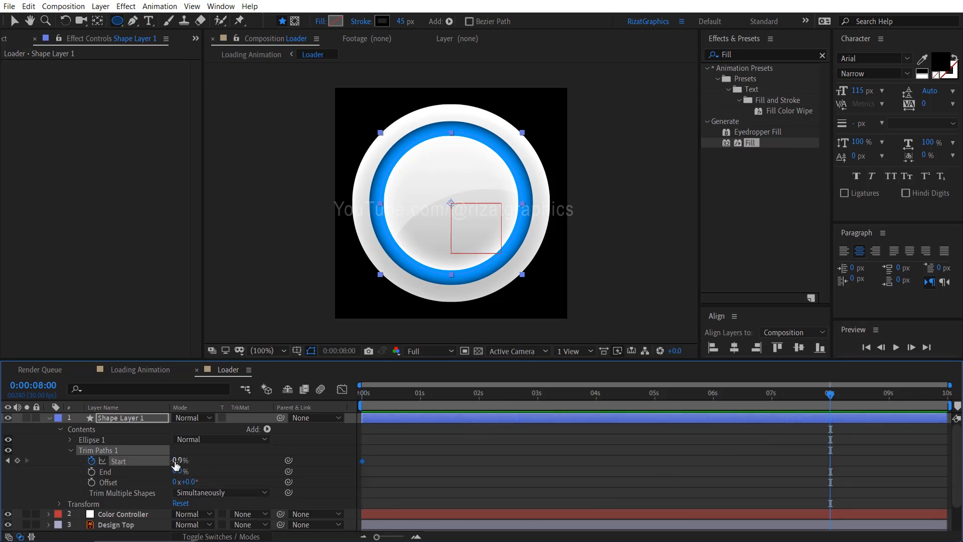
drag(176, 465, 272, 459)
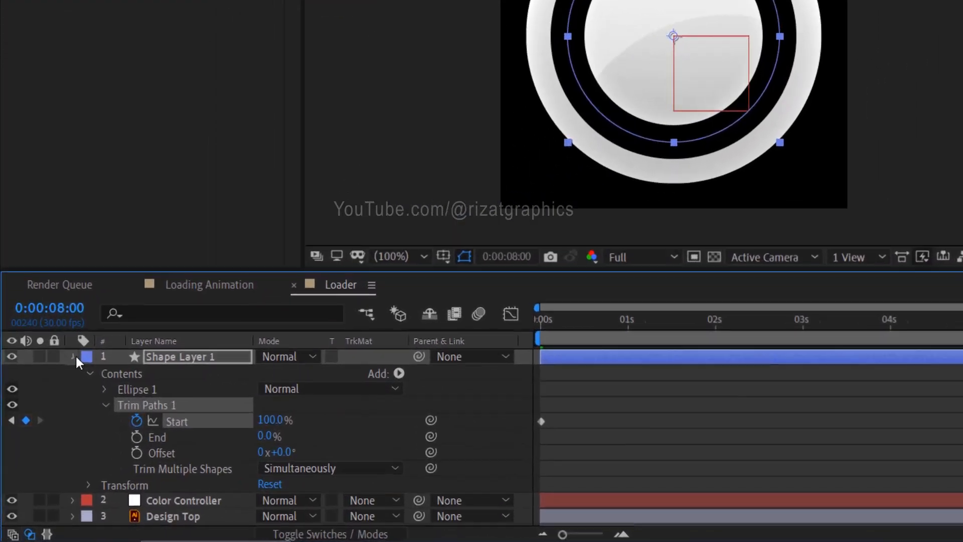
click(50, 418)
Step: Move Shape Layer 1 directly above the Color layer and set the Color layer's track matte to Alpha Matte "Shape Layer 1"
drag(250, 330, 252, 392)
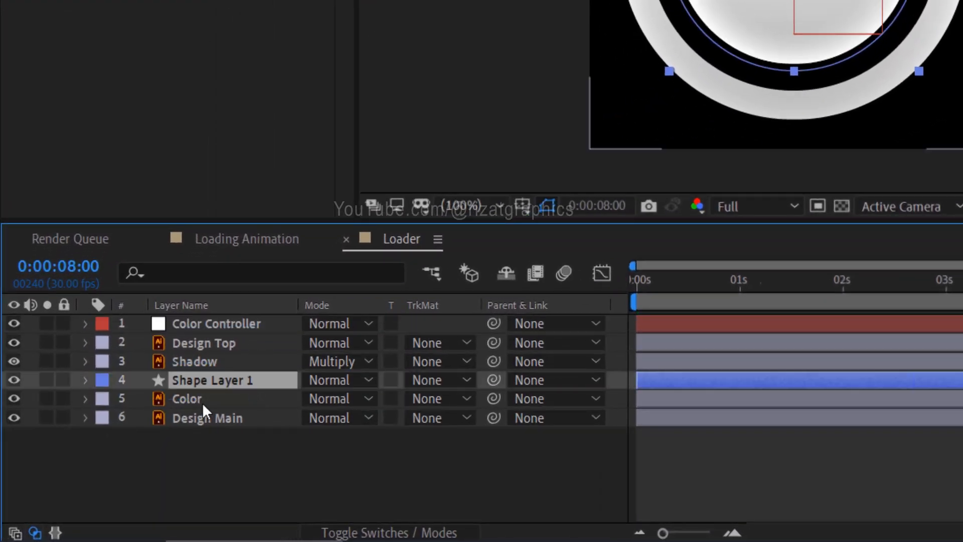
click(203, 403)
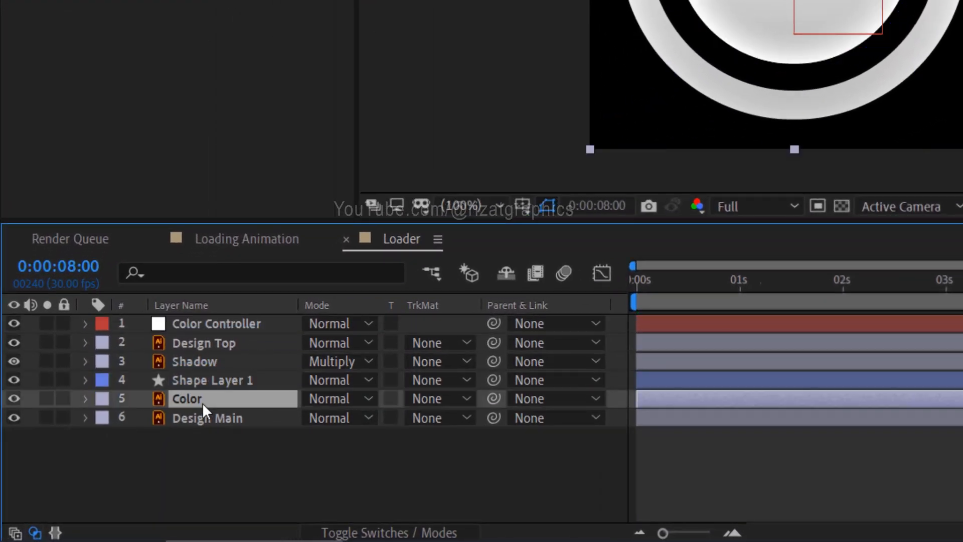
click(422, 399)
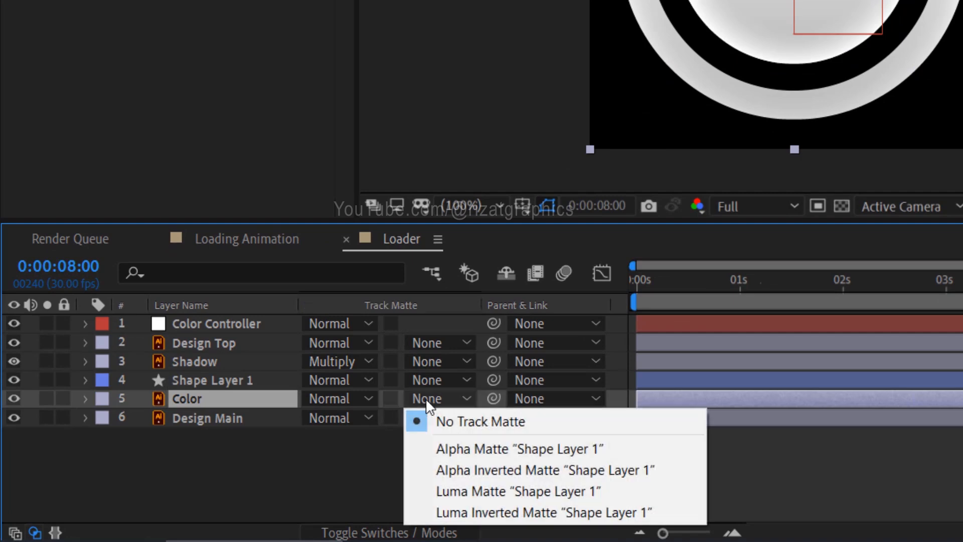
click(432, 448)
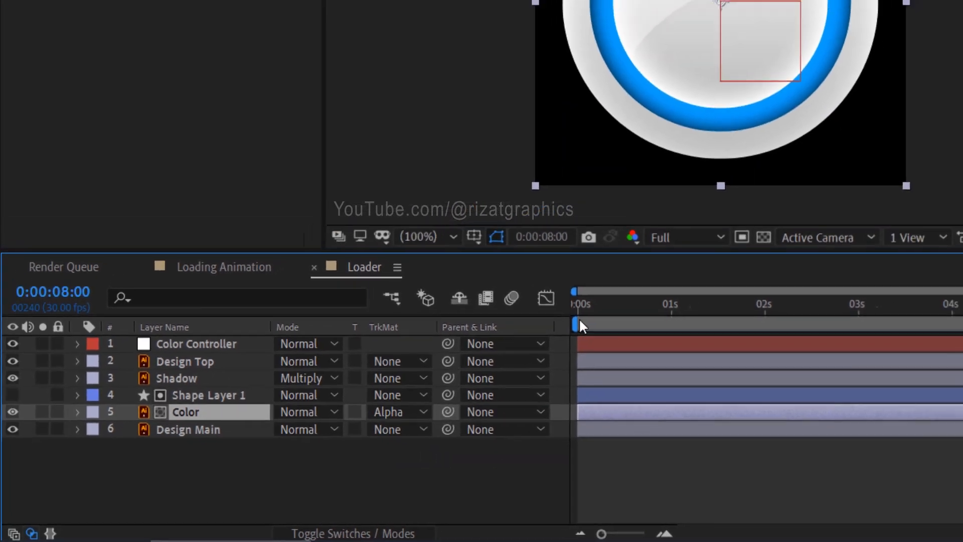
Step: Preview the ring animation from the start of the composition, then view the frame at 0:00:02:14
click(624, 285)
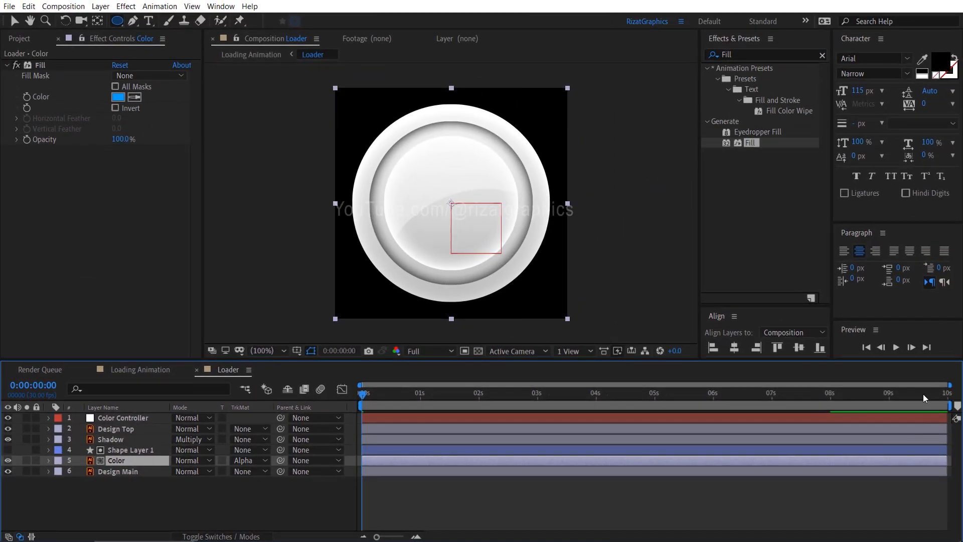
click(897, 348)
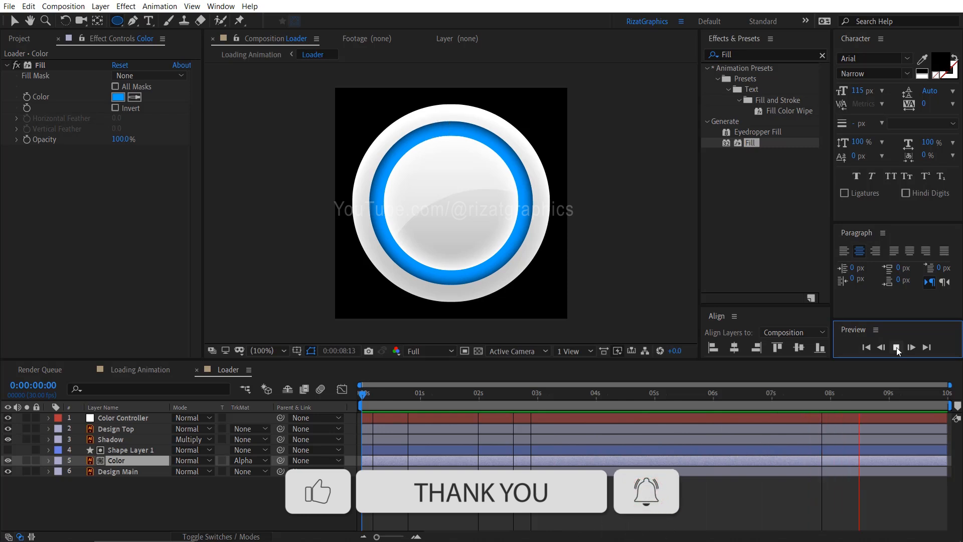
click(896, 347)
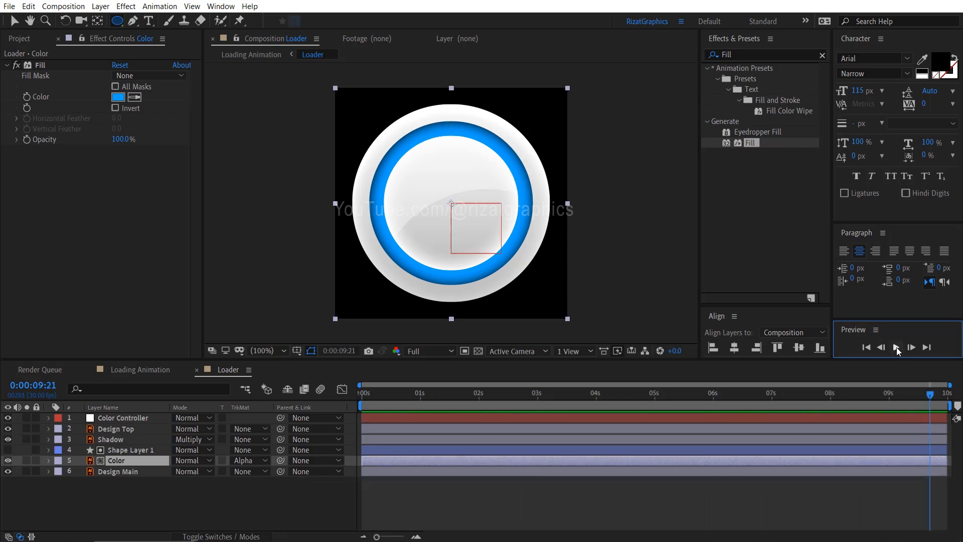
click(506, 398)
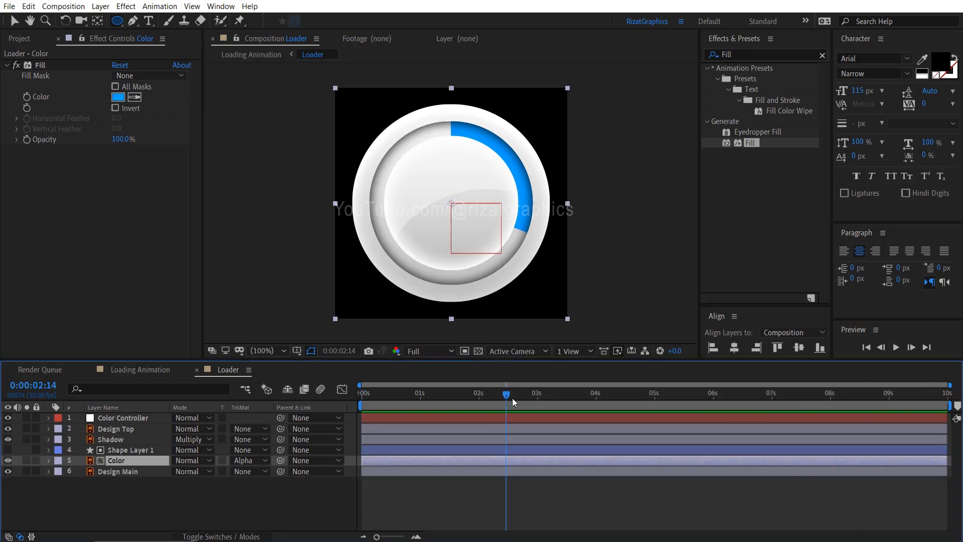
Step: With no layer selected, create a centred paragraph text box across the middle of the loader containing 100%
click(149, 26)
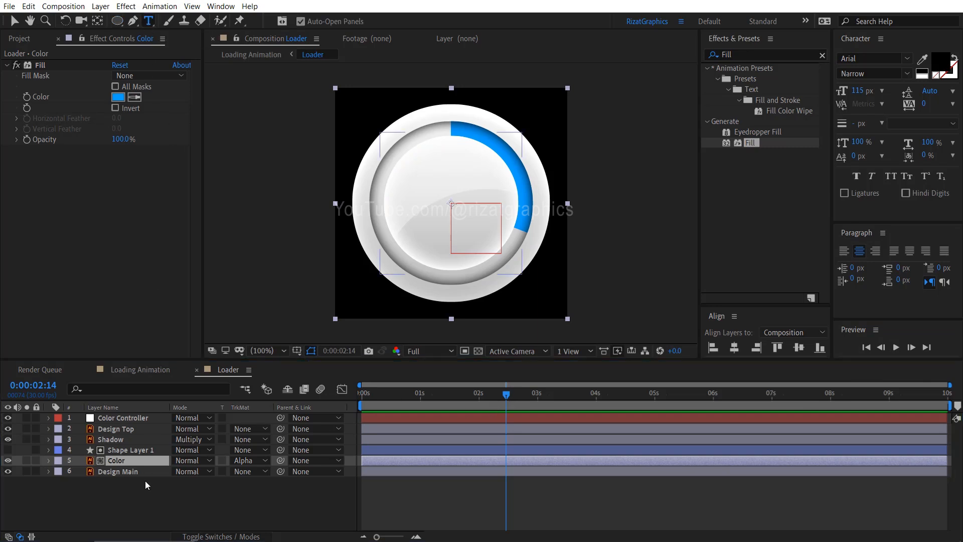
click(147, 507)
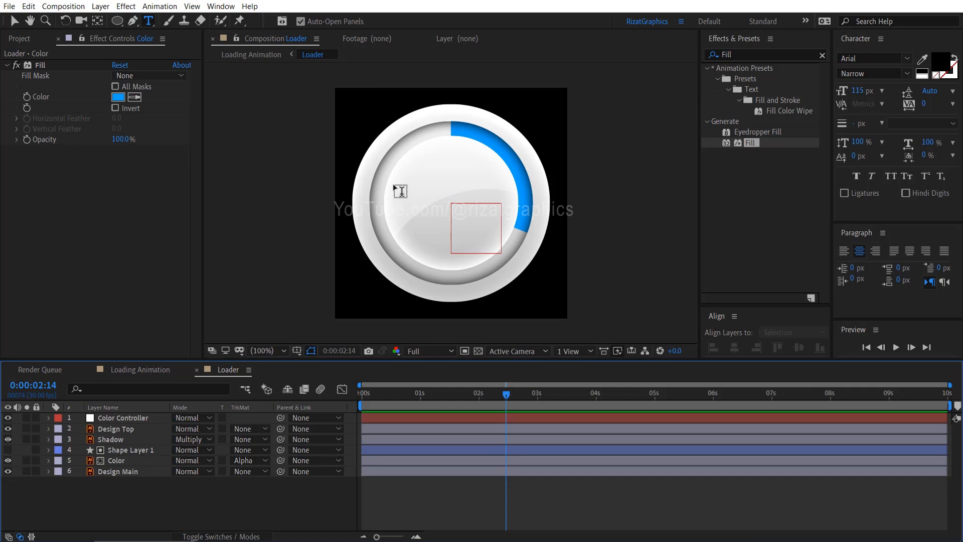
drag(393, 184, 474, 225)
drag(500, 229, 510, 234)
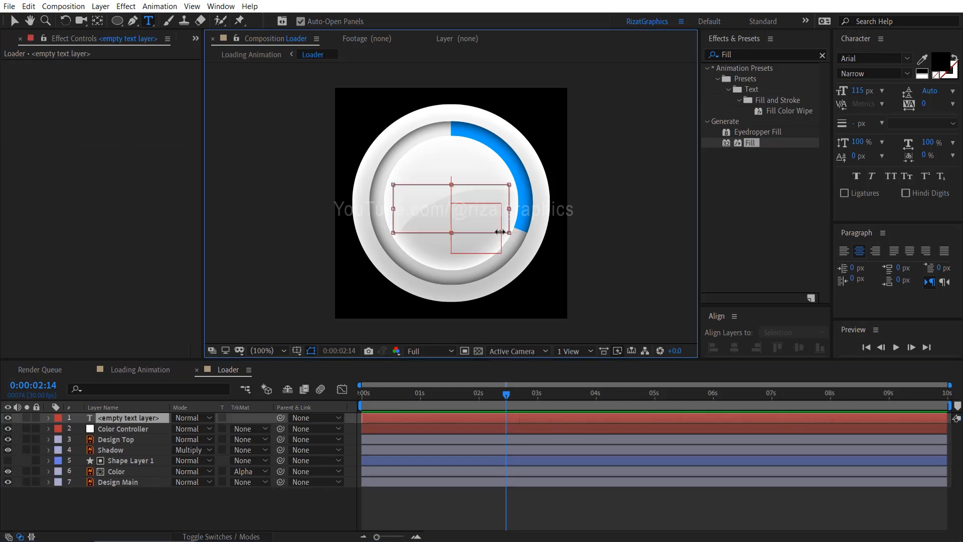
text(100)
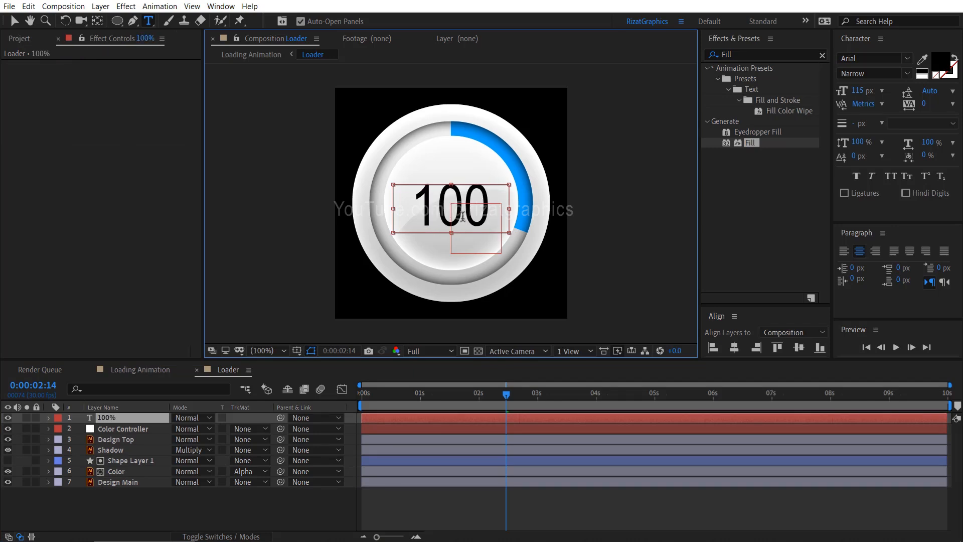
Step: Change the font of the 100% text layer to DS-Digital
click(143, 418)
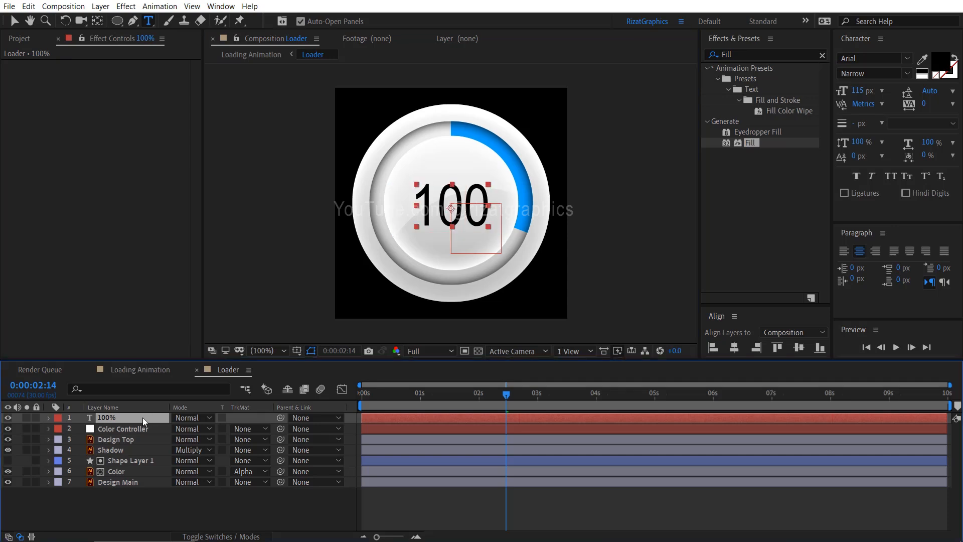
click(883, 58)
text(ds)
click(840, 95)
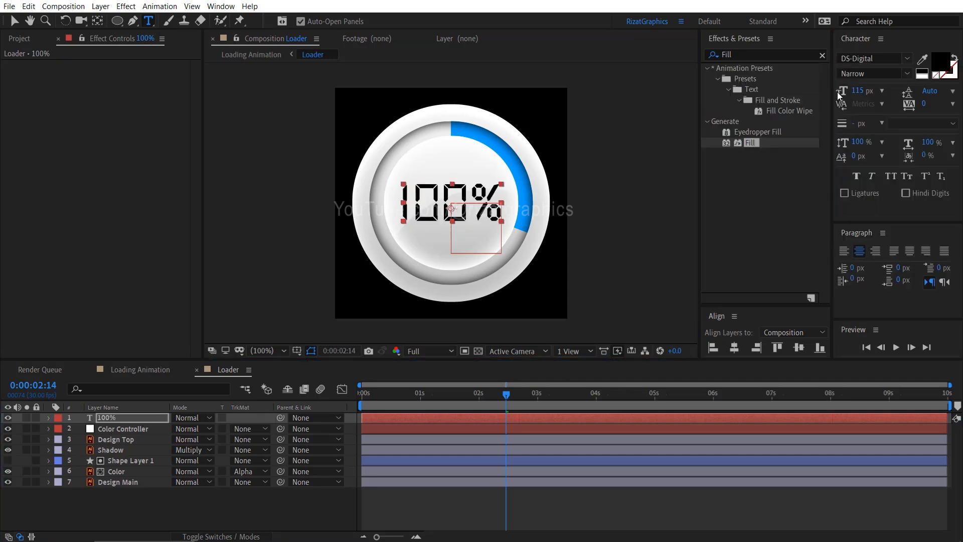
Step: Centre the anchor point of the 100% text layer and align the layer horizontally and vertically to the composition's centre
click(137, 416)
key(ctrl+alt+Home)
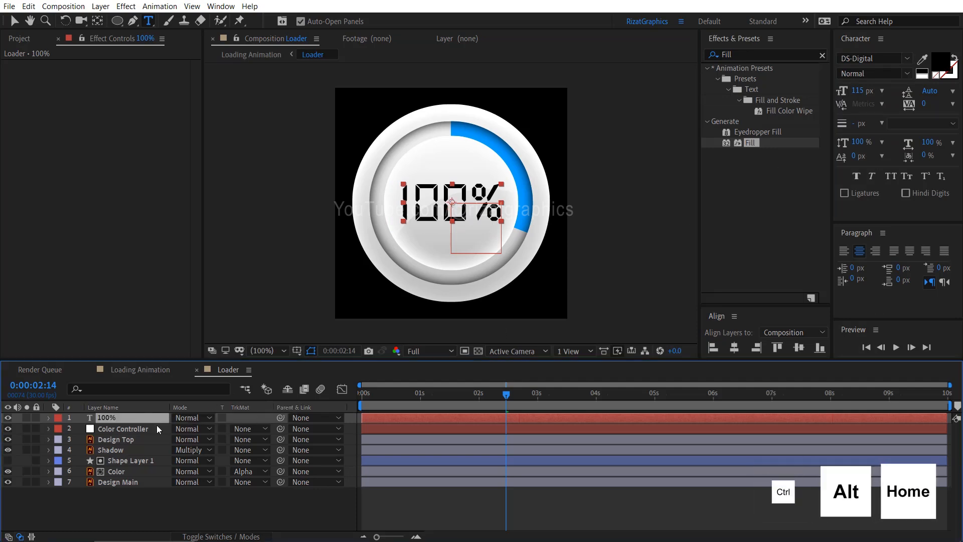
click(736, 348)
click(794, 347)
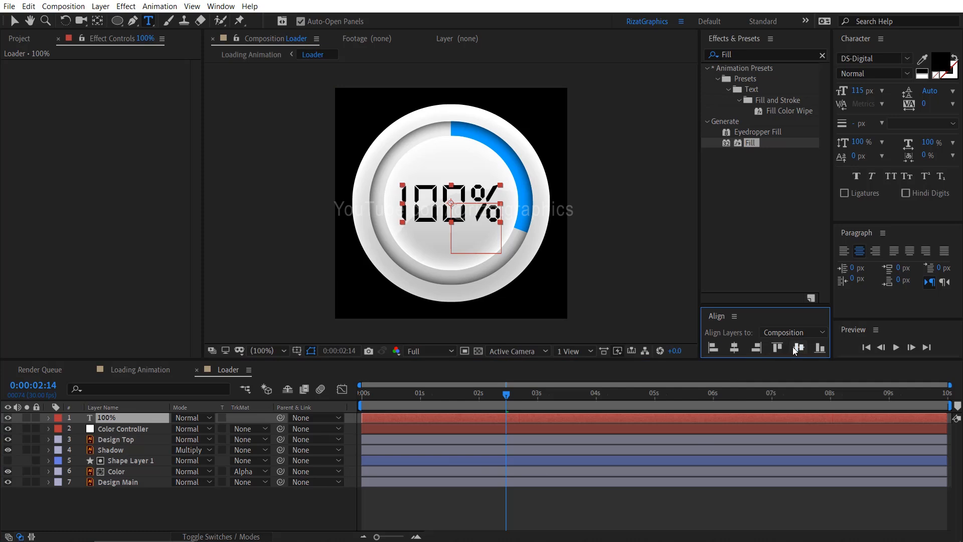
Step: Replace the 100% text in the middle of the loader with 0
double_click(400, 418)
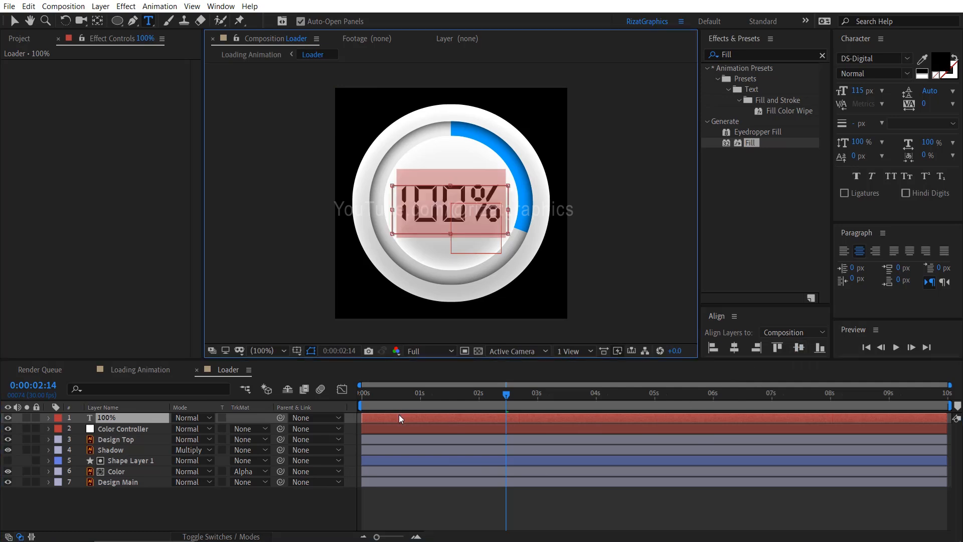
text(0)
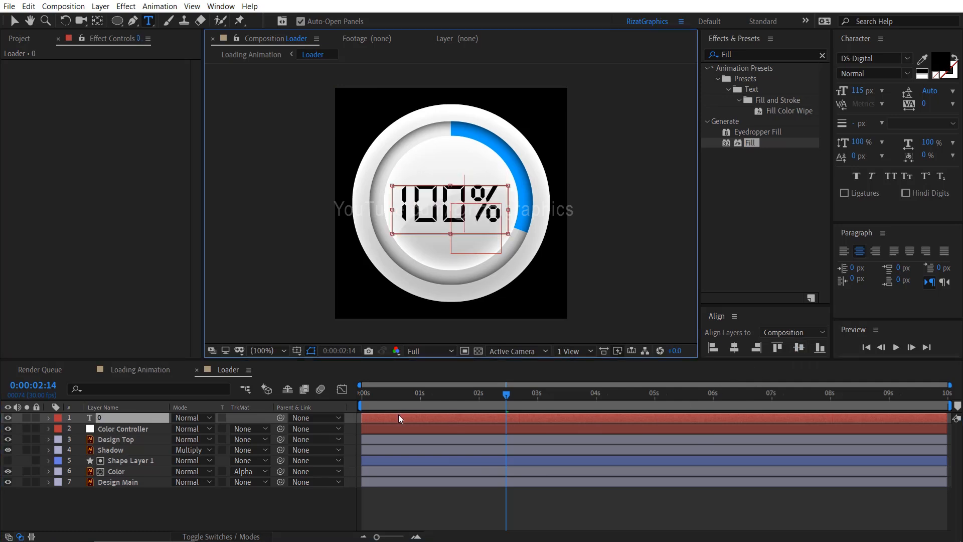
click(131, 420)
Step: Add a Slider Control expression effect to the 0 text layer and lock the effect controls to that layer
right_click(130, 419)
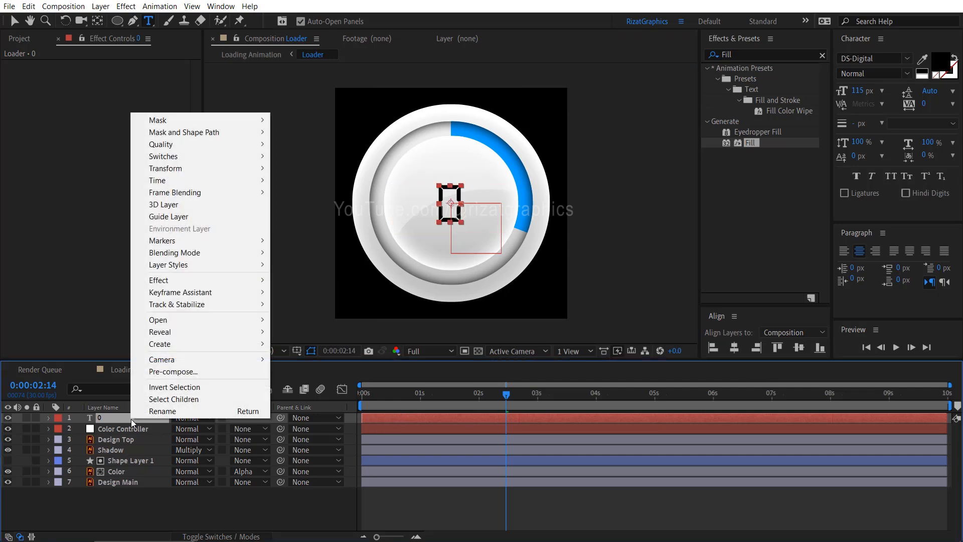
mouse_move(236, 280)
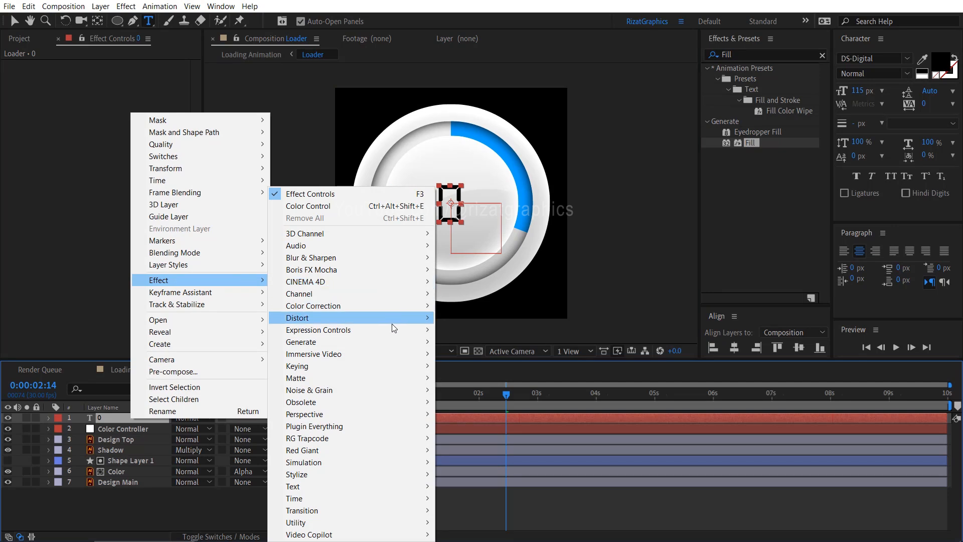
mouse_move(397, 330)
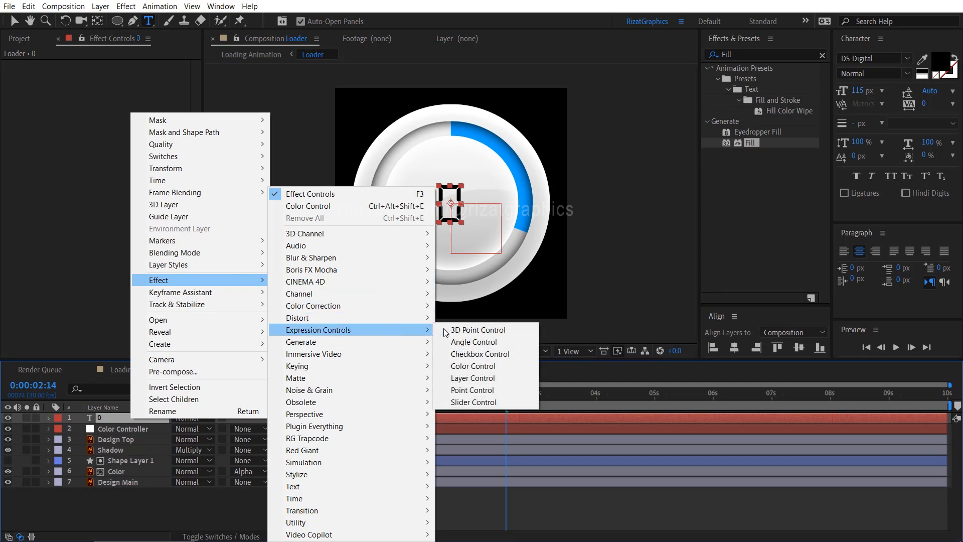
click(516, 402)
key(v)
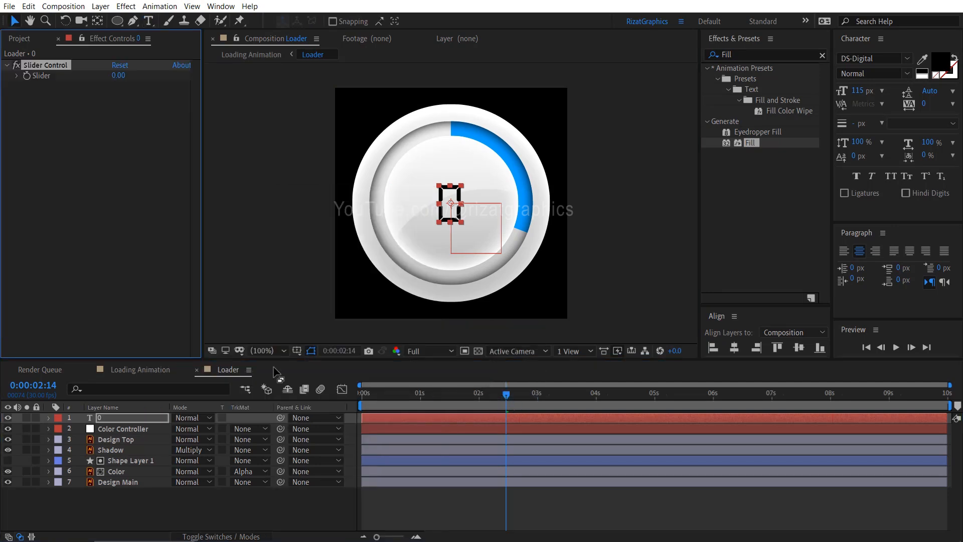
click(82, 38)
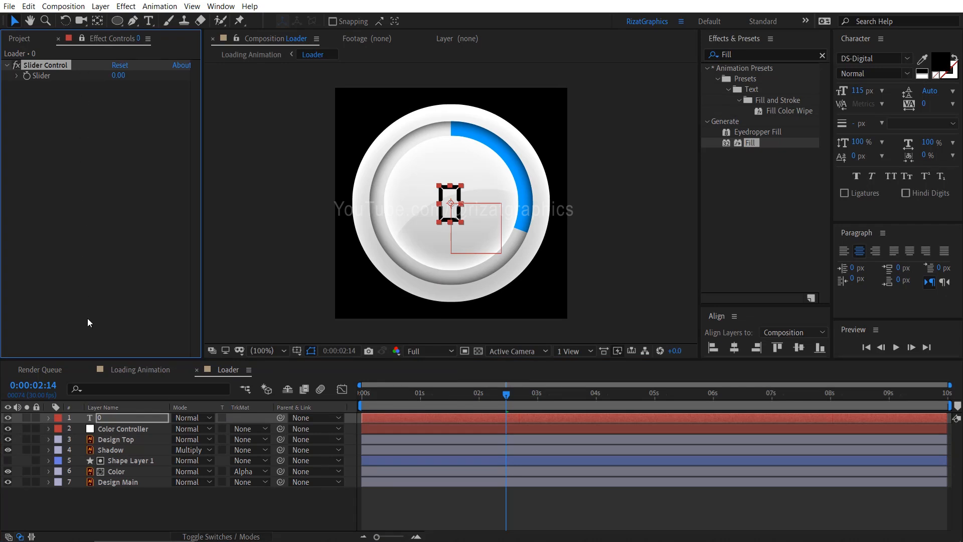
Step: Add an expression to the text layer's Source Text that links it to the Slider Control's Slider value
click(97, 418)
click(49, 417)
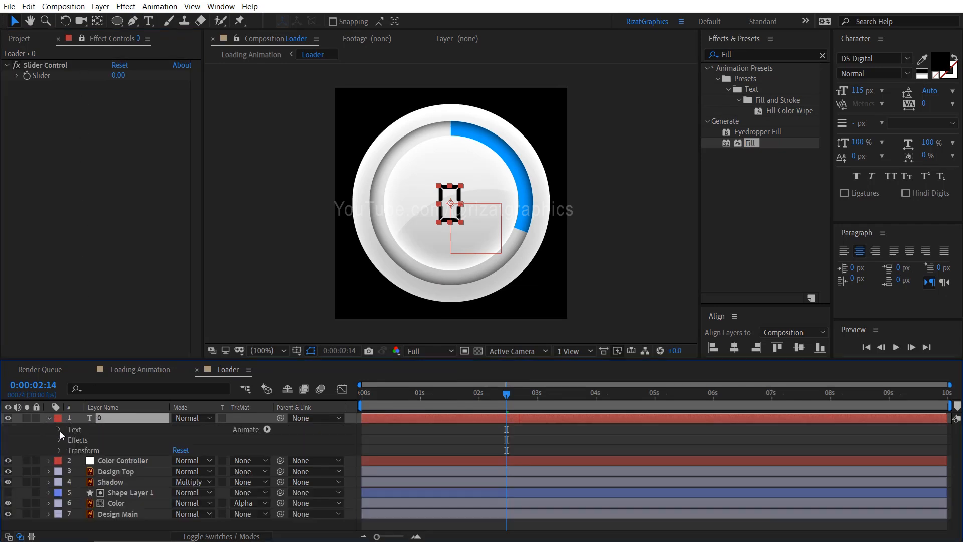
click(60, 429)
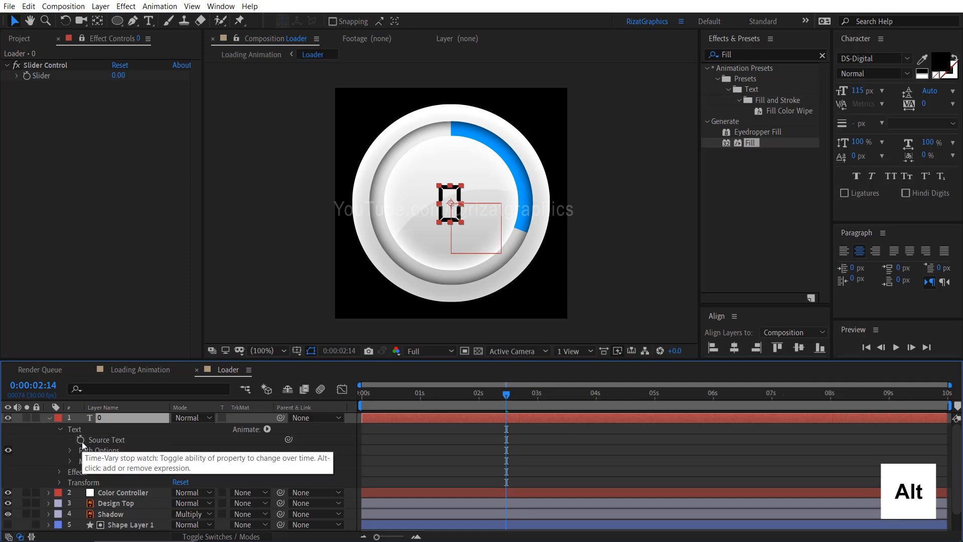
alt+click(81, 440)
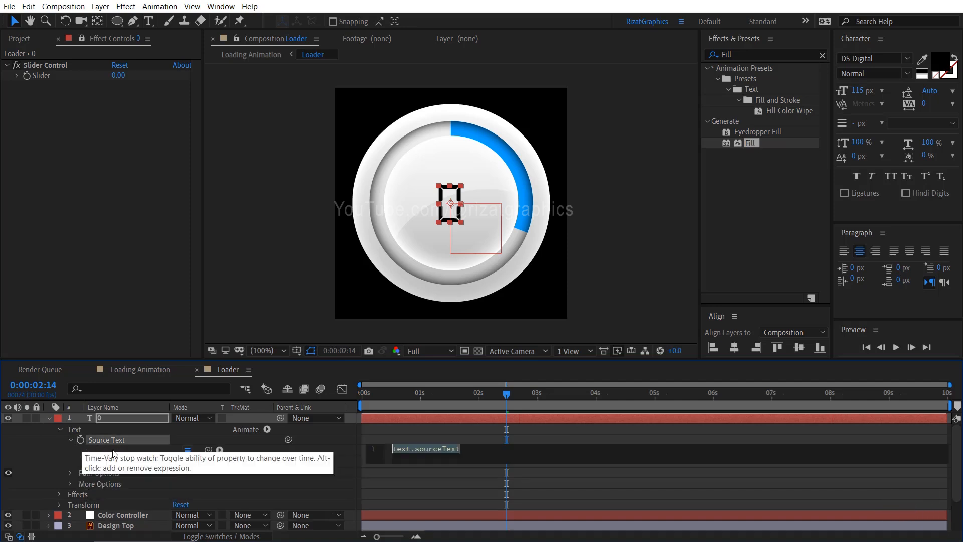
drag(208, 452, 76, 78)
click(82, 127)
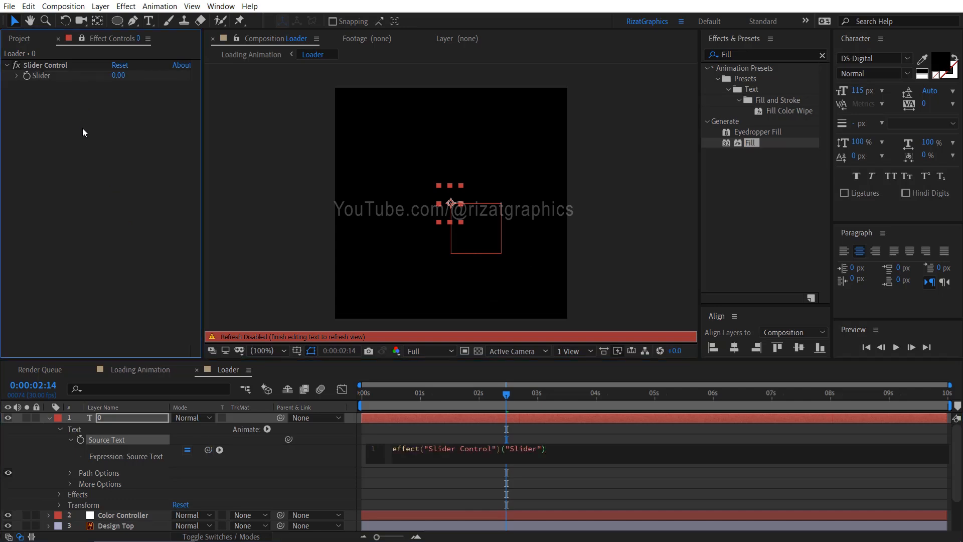
Step: Keyframe the Slider Control from 0 at 0:00:00:00 to 100 at 0:00:08:00
drag(384, 396, 346, 393)
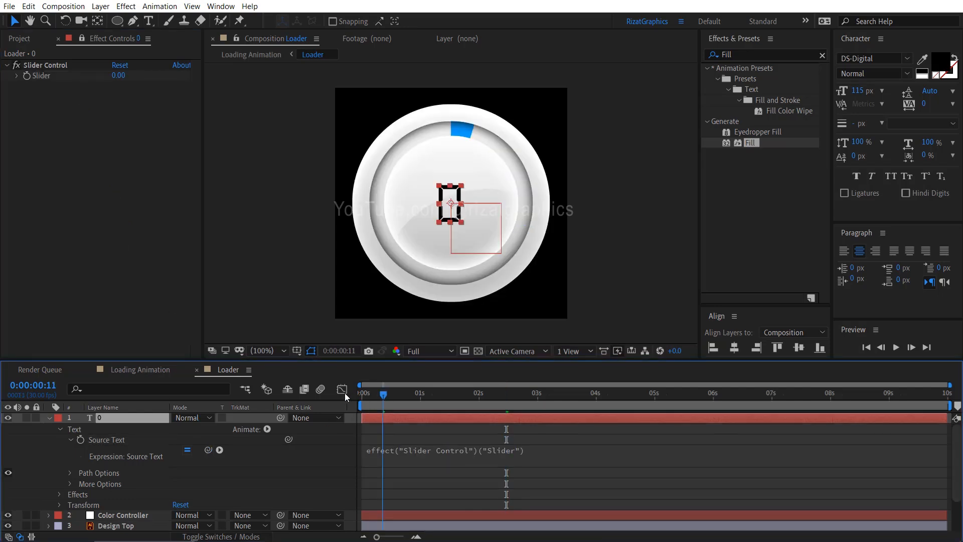
drag(439, 398, 358, 400)
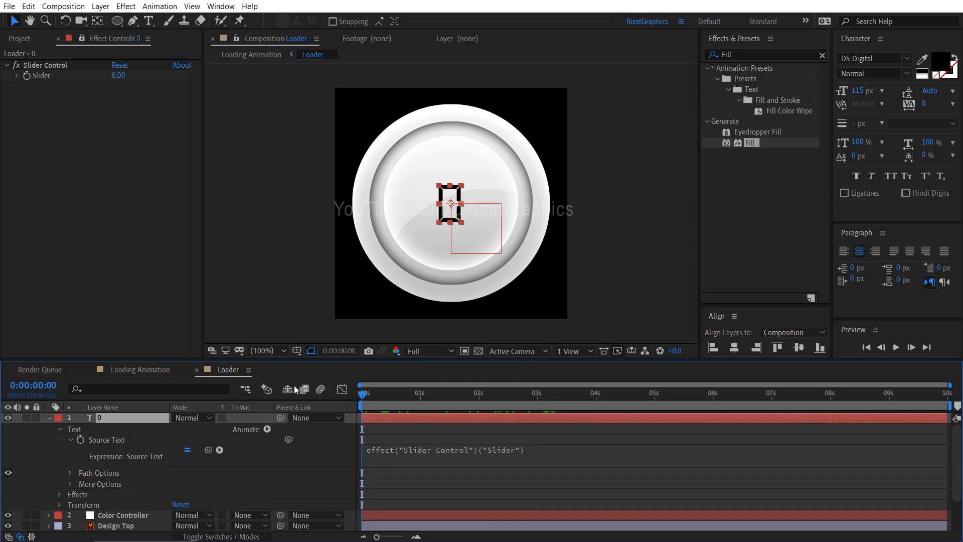
click(26, 77)
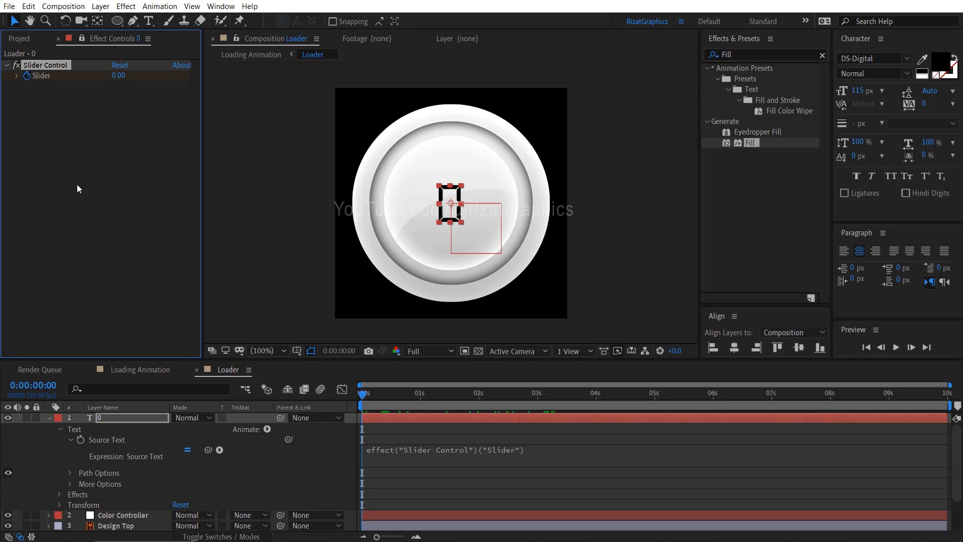
click(830, 395)
click(118, 76)
text(100)
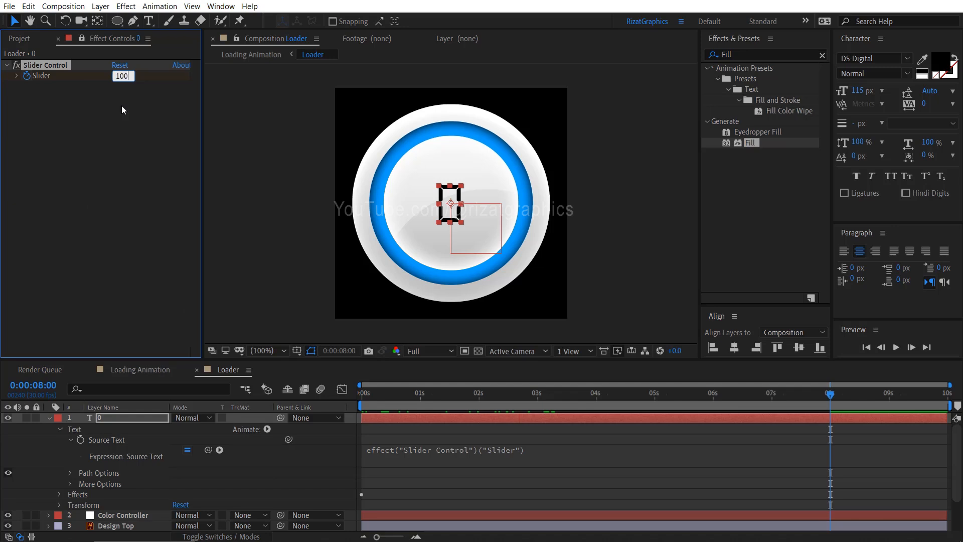
key(Return)
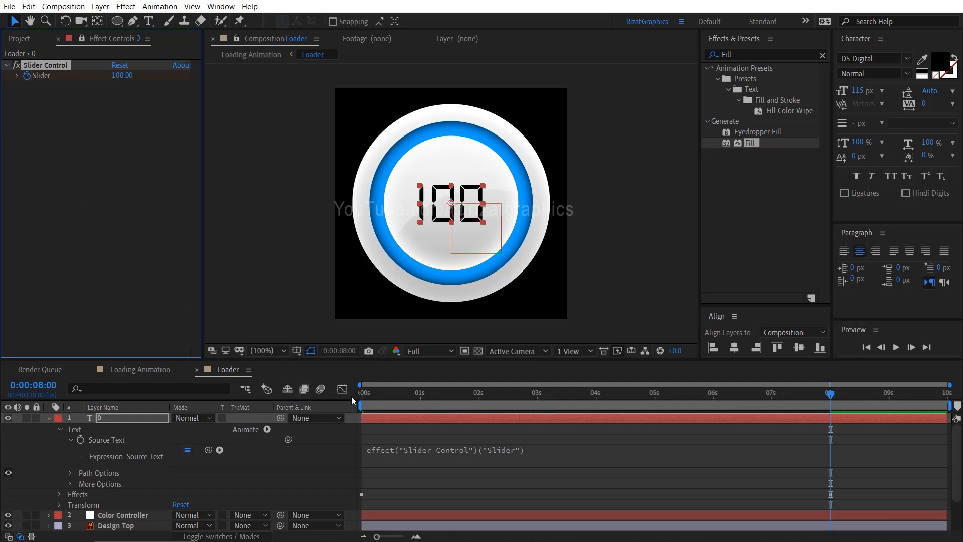
Step: Preview the number count-up from the start of the composition, stopping around 0:00:04:04
click(359, 394)
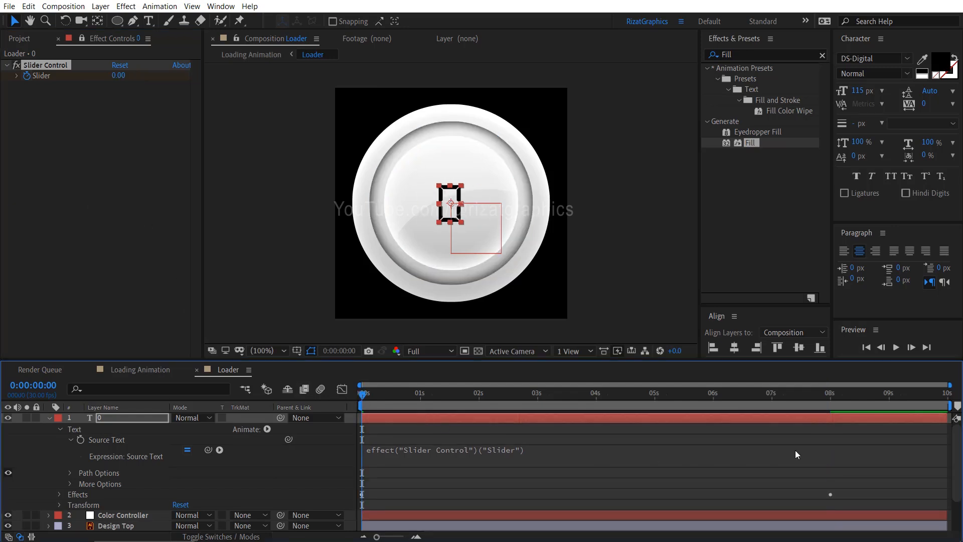
click(896, 347)
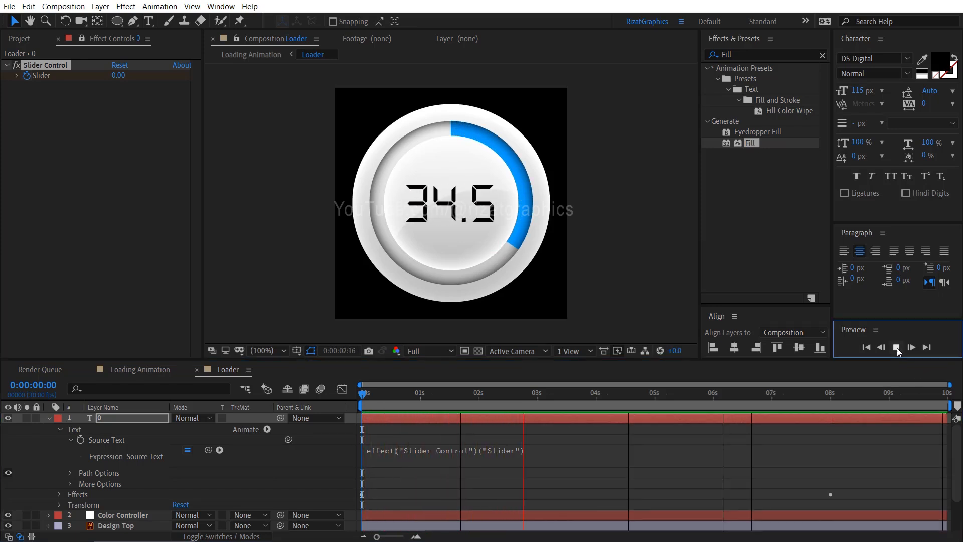
click(897, 347)
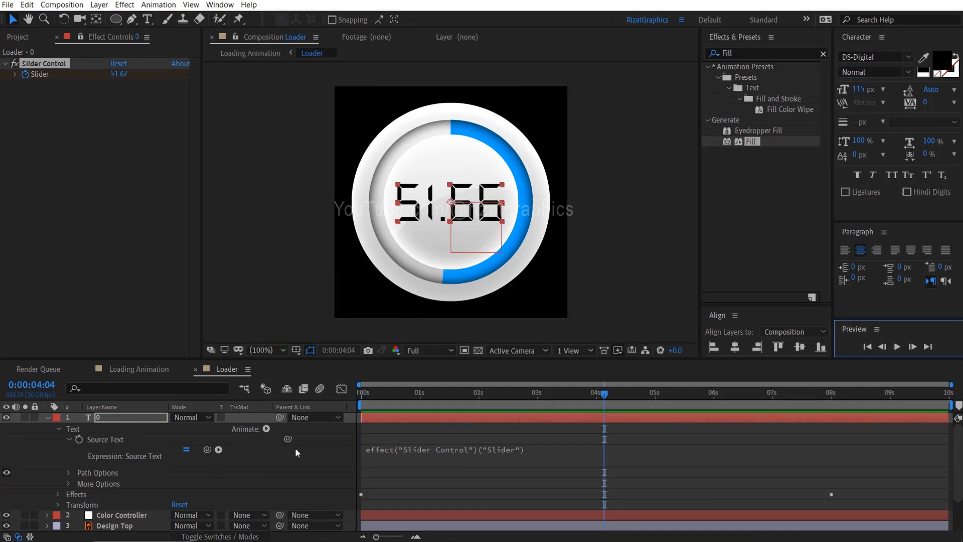
Step: Change the Source Text expression to Math.round(effect("Slider Control")("Slider"))+"%"
click(384, 450)
click(393, 450)
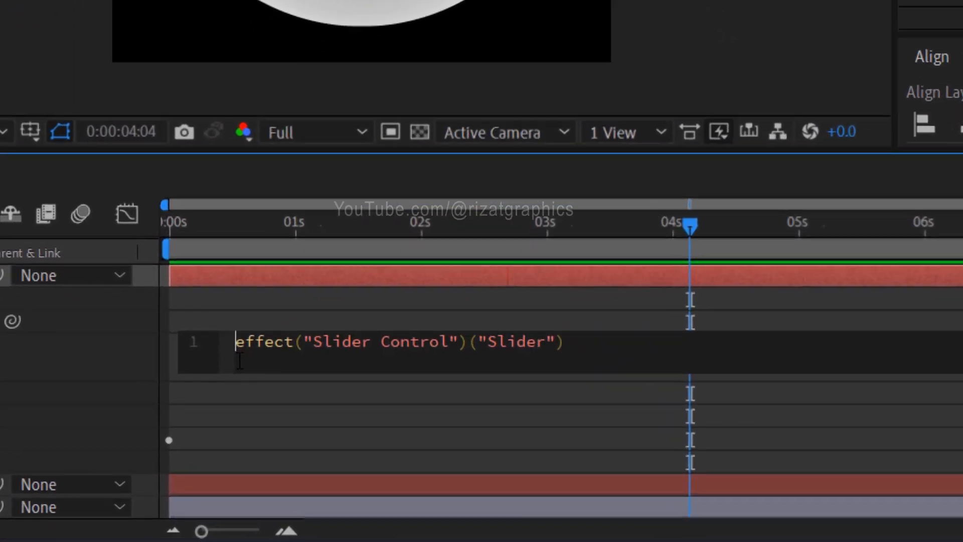
text(Math.rou)
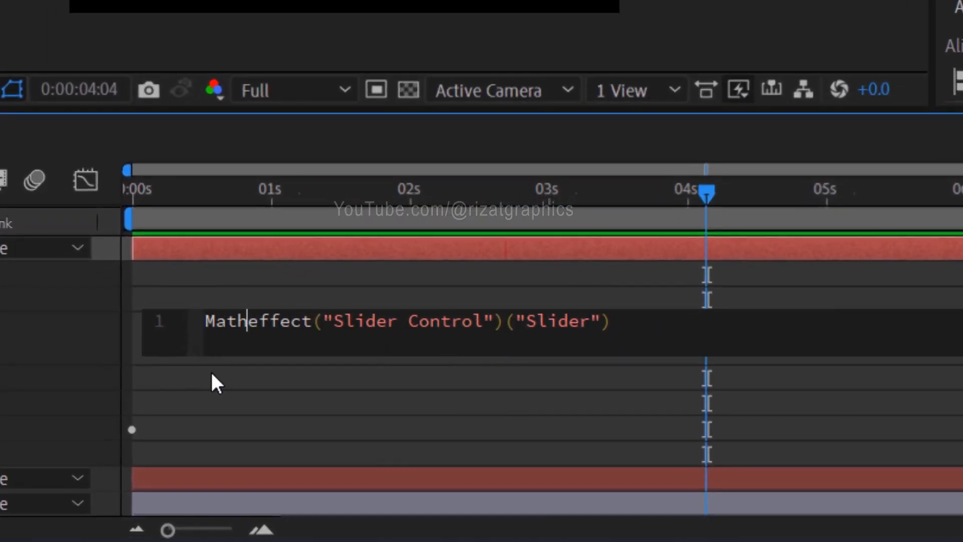
key(Return)
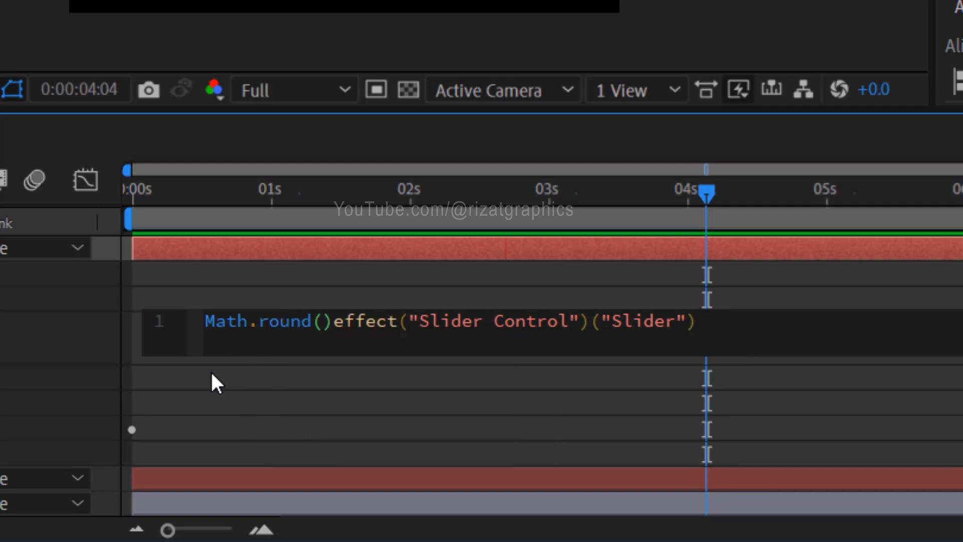
key(Right)
key(BackSpace)
key(ctrl+Right)
text()+)
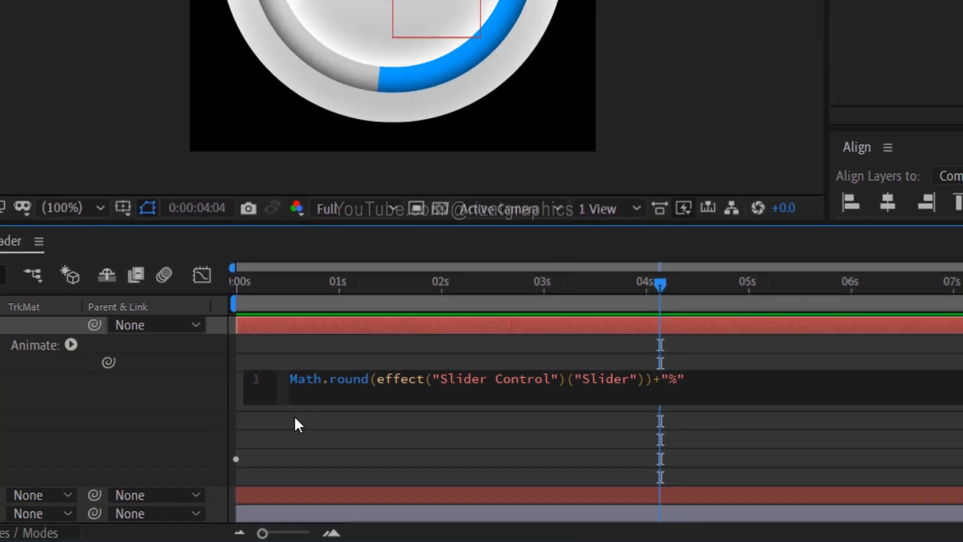
click(211, 374)
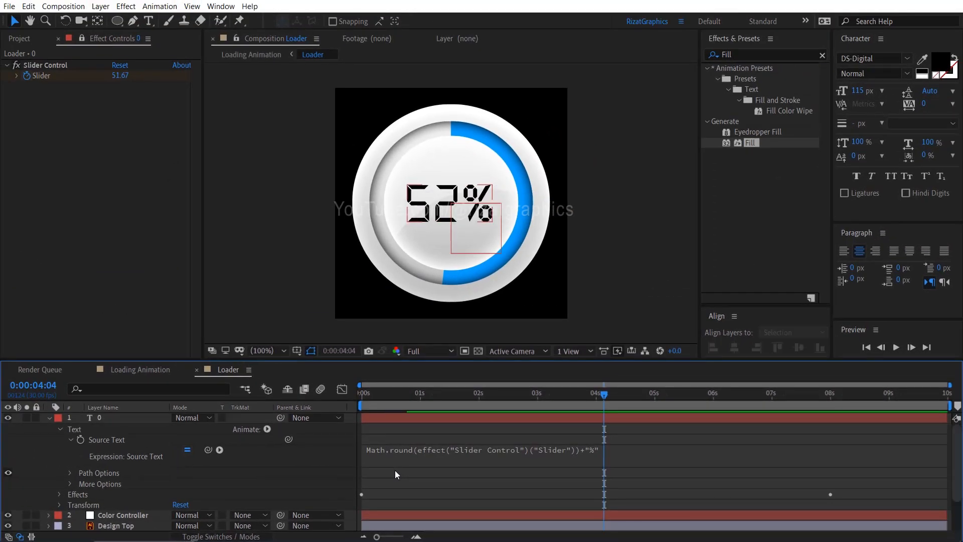
Step: Move the text layer below the Color Controller layer and preview the percentage animation from the start
click(360, 394)
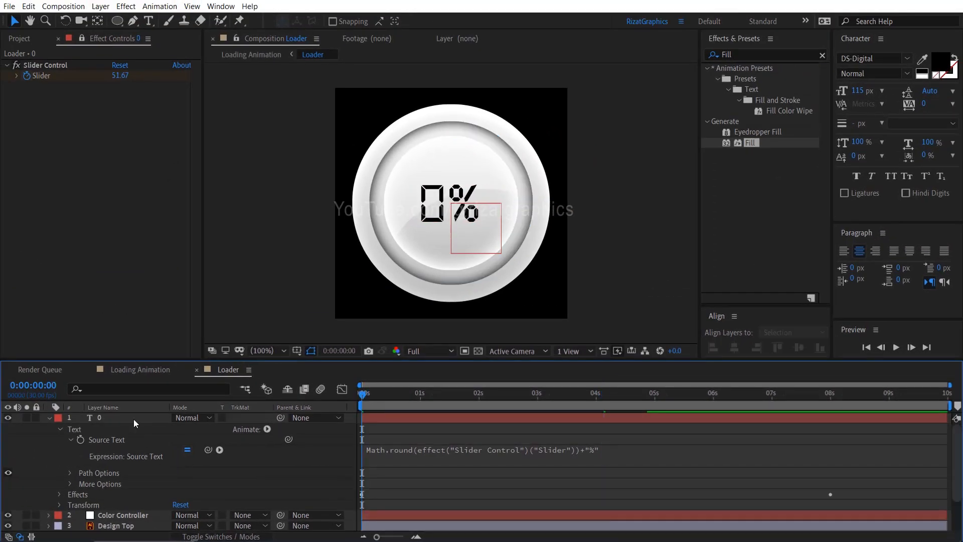
click(48, 418)
drag(110, 417, 128, 429)
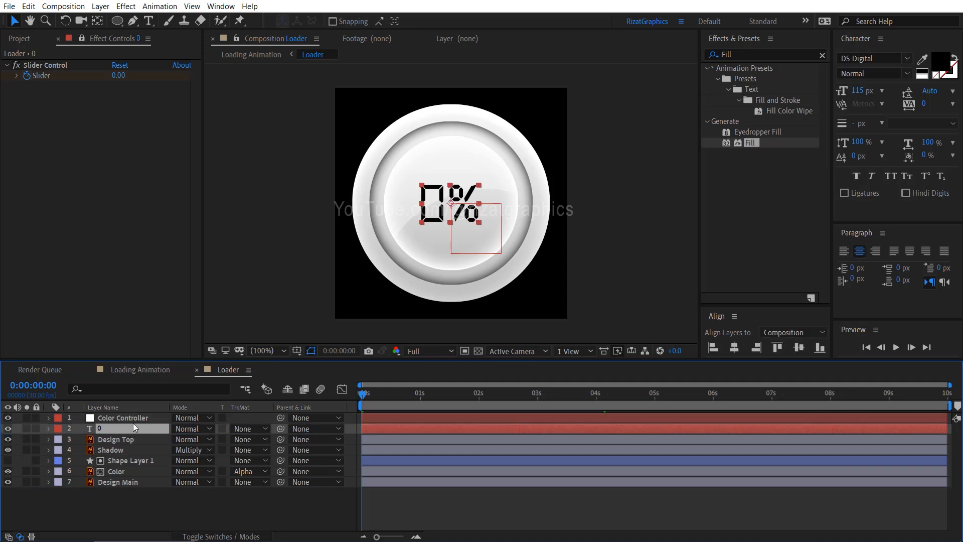
click(896, 348)
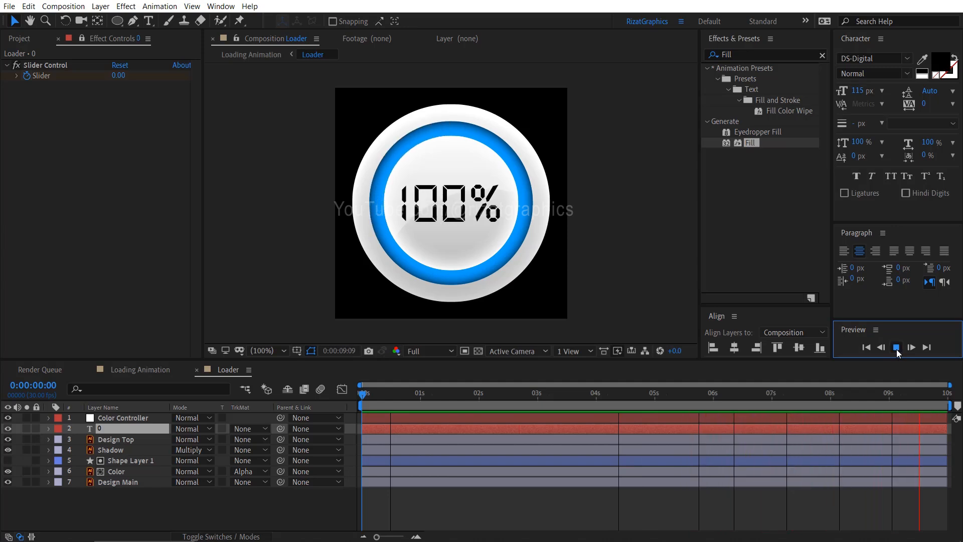
click(896, 347)
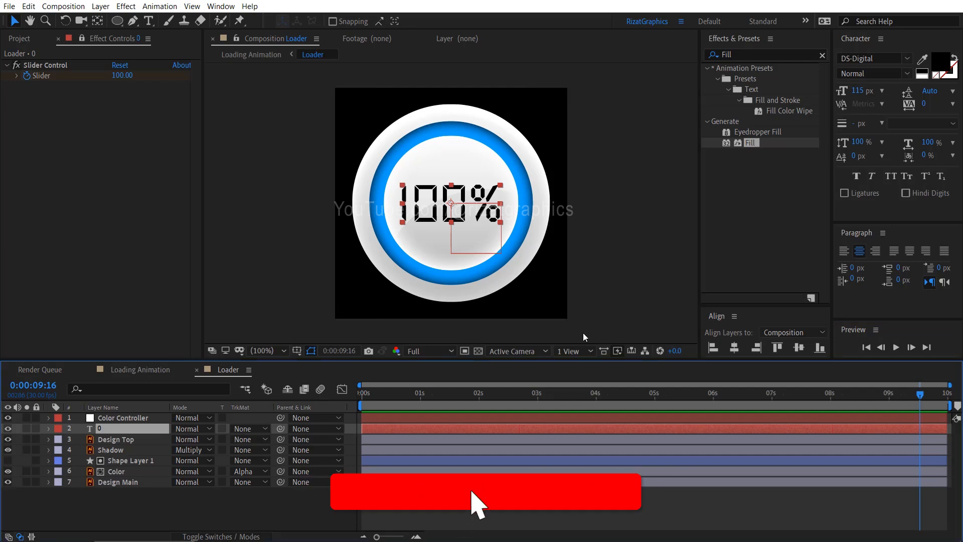
Step: Apply the Fill effect to the text layer and link its Color by expression to the Color Controller's Color Control
drag(752, 144, 128, 427)
click(128, 418)
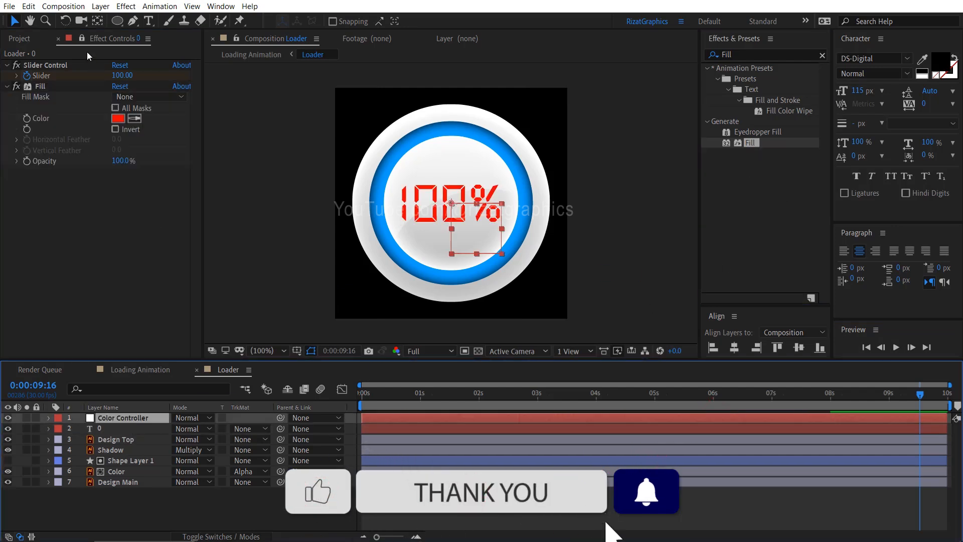
click(109, 430)
key(e)
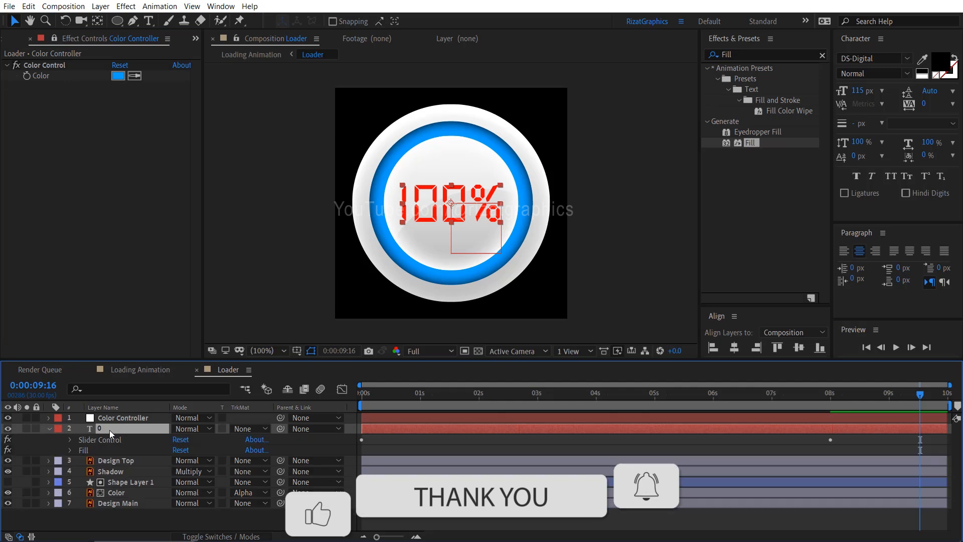
click(70, 450)
alt+click(91, 472)
drag(208, 482, 45, 76)
Step: Add an Inner Shadow layer style to the text layer with its distance and size set to 2
right_click(109, 417)
click(316, 321)
scroll(70, 472, down, 3)
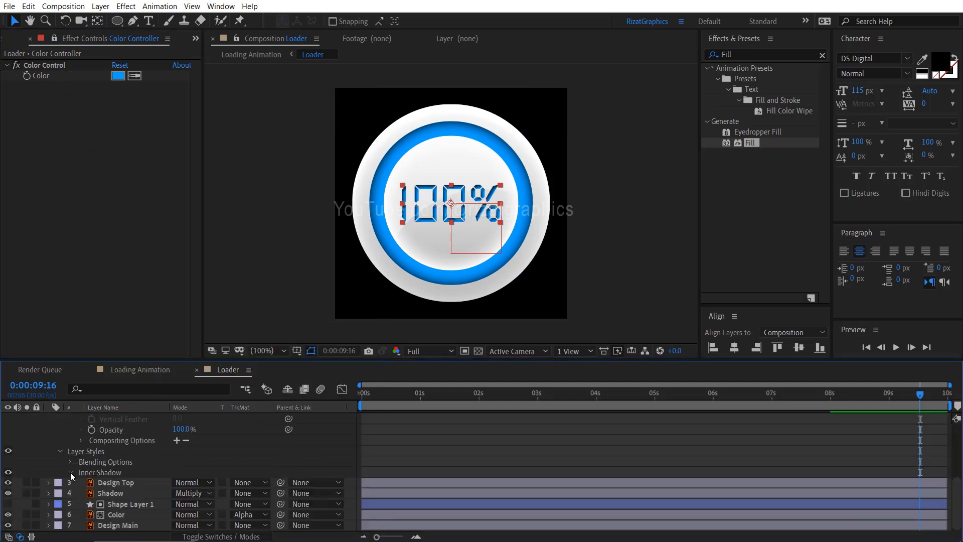
click(70, 472)
click(179, 492)
text(2)
click(179, 515)
text(2)
click(209, 511)
scroll(71, 474, up, 5)
click(48, 429)
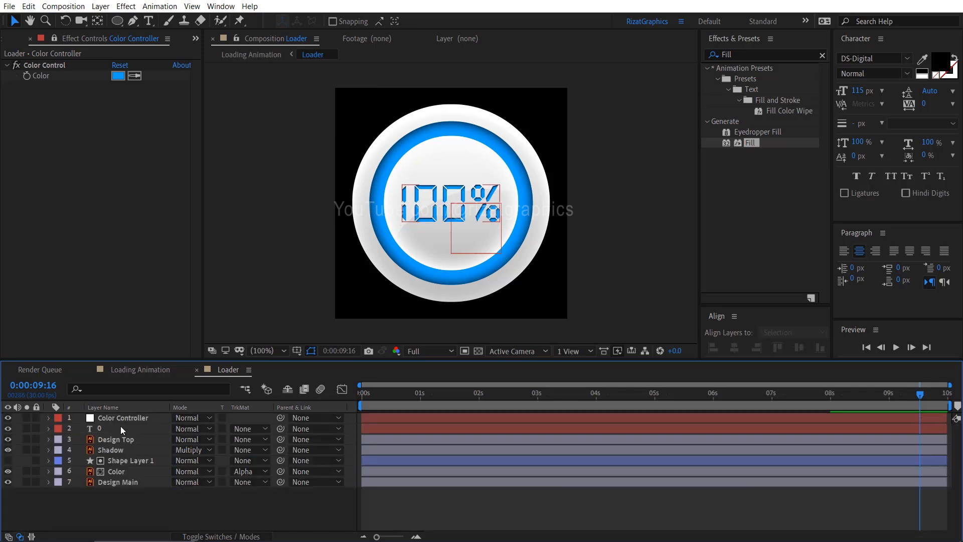
Step: Reset the Color Control on the Color Controller layer to its default red
click(125, 422)
click(116, 68)
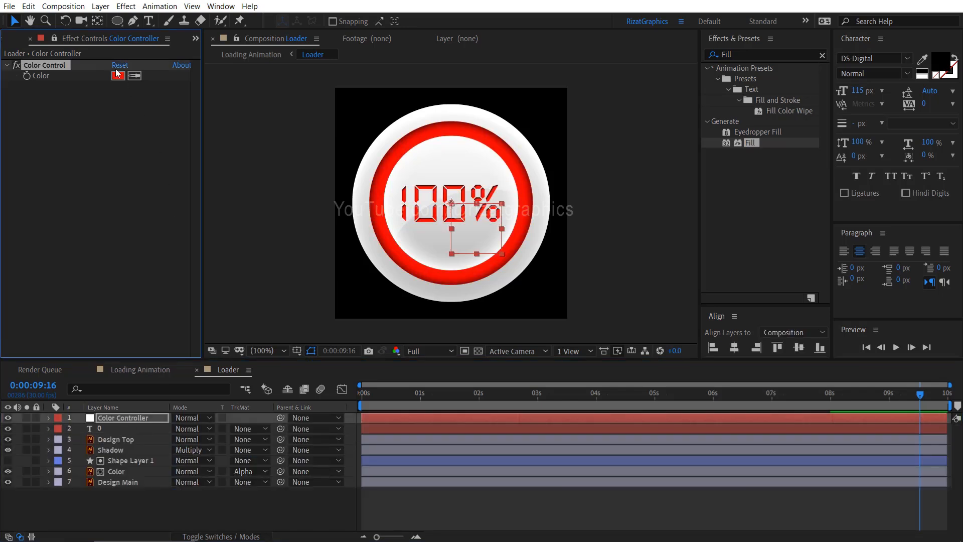
Step: Change the Color Controller layer's Color Control to a darker red
click(118, 75)
drag(722, 208, 724, 296)
click(814, 146)
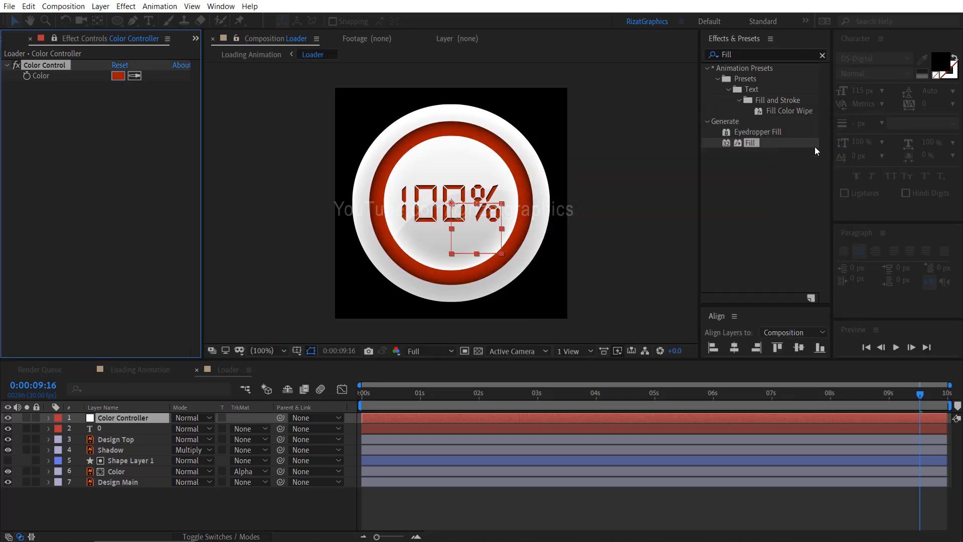
Step: Preview the Loader composition from the start to check the ring and percentage in the dark red
drag(366, 399, 353, 397)
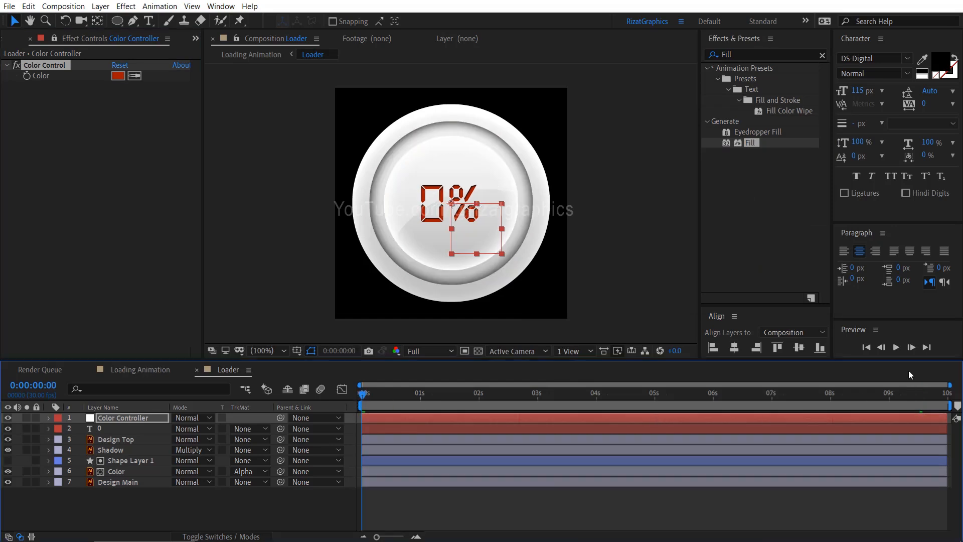
click(894, 348)
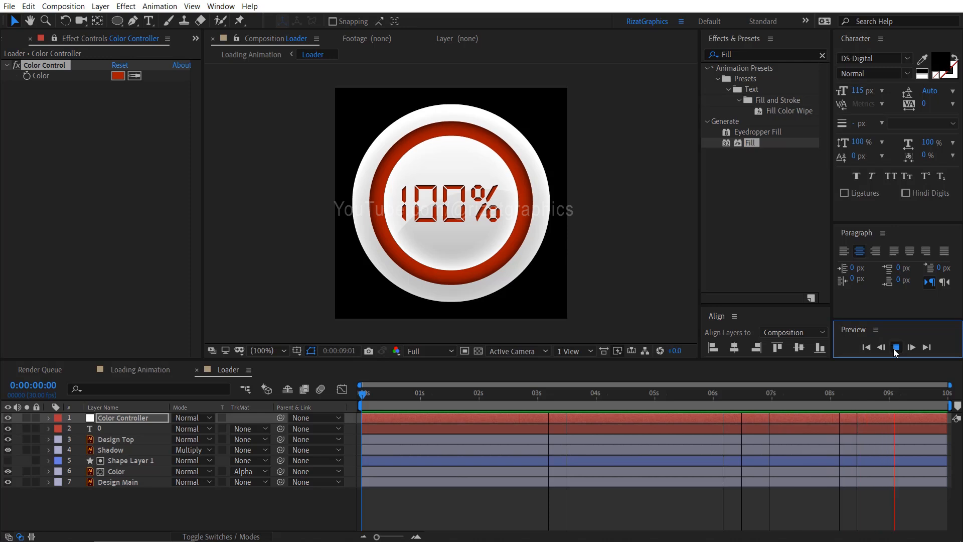
click(894, 350)
Step: Set the Color Controller's Color Control to teal 00A37E
click(118, 76)
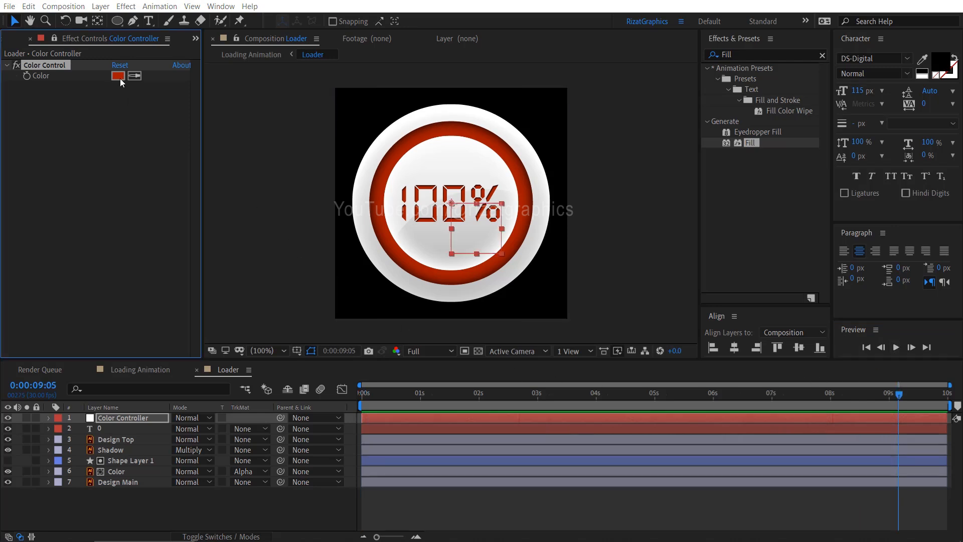
drag(726, 294, 716, 230)
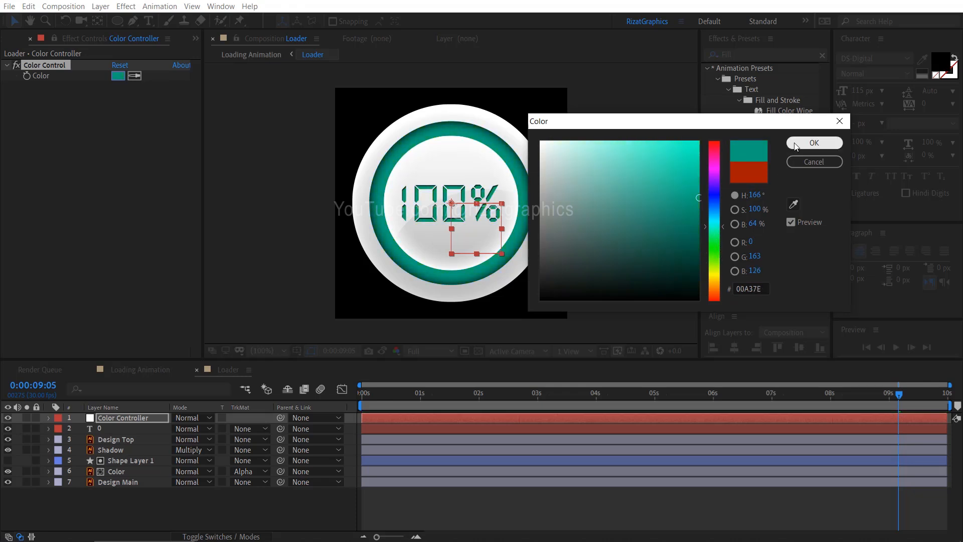
click(795, 145)
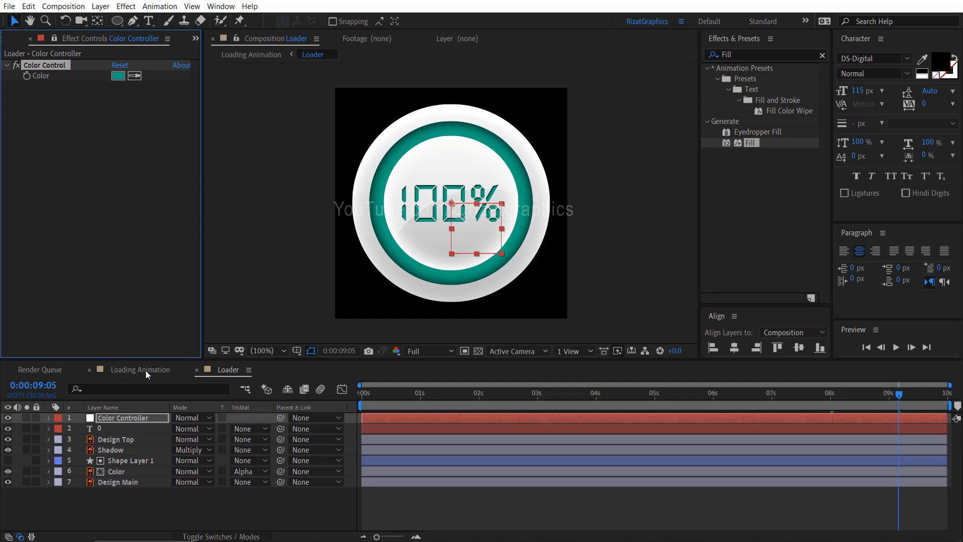
Step: In the Loading Animation composition, keyframe the Loader layer's Scale from 0% at frame 0 to 175% at frame 10
click(146, 370)
click(378, 396)
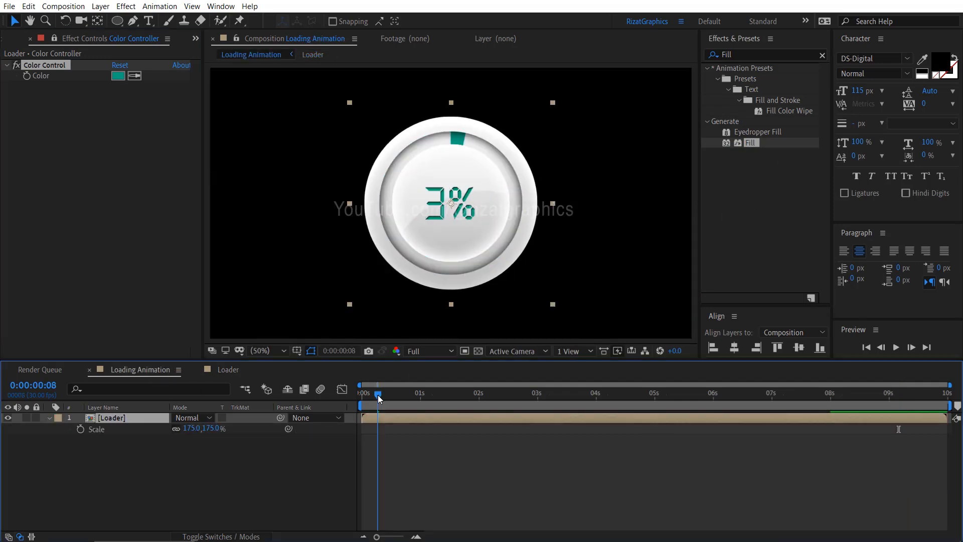
drag(378, 396, 381, 396)
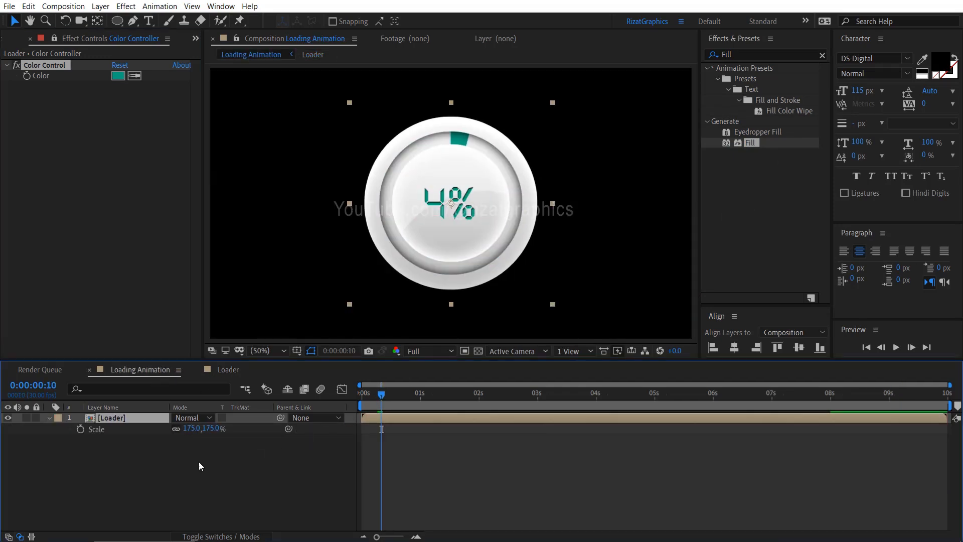
click(79, 430)
drag(369, 394, 361, 396)
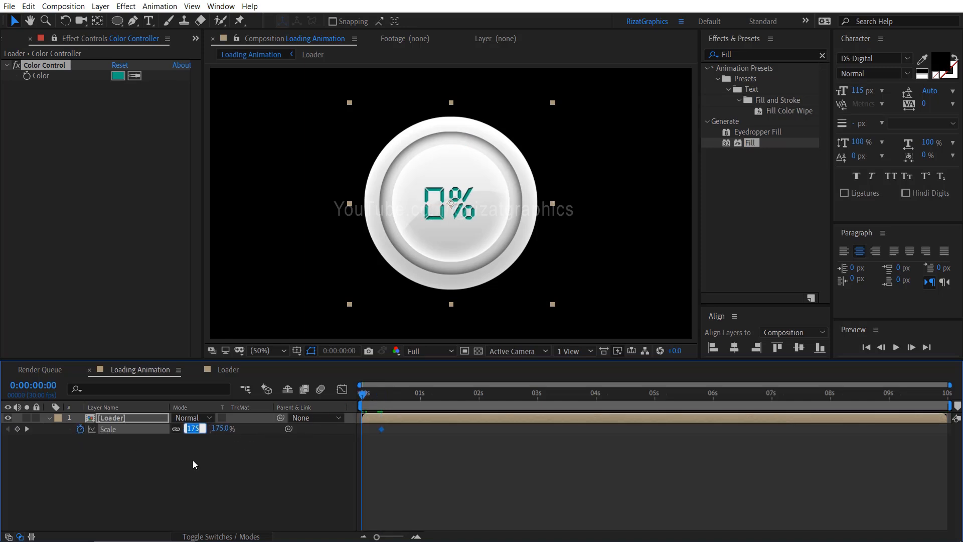
text(0)
key(Return)
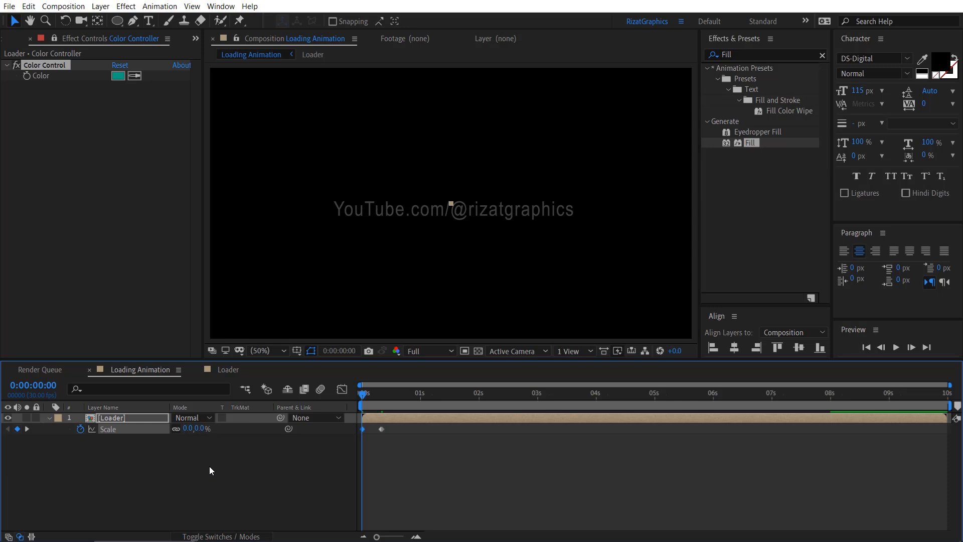
Step: Find the Bounce preset by searching for "ukr" and apply it to the Loader layer
click(771, 55)
text(ukr)
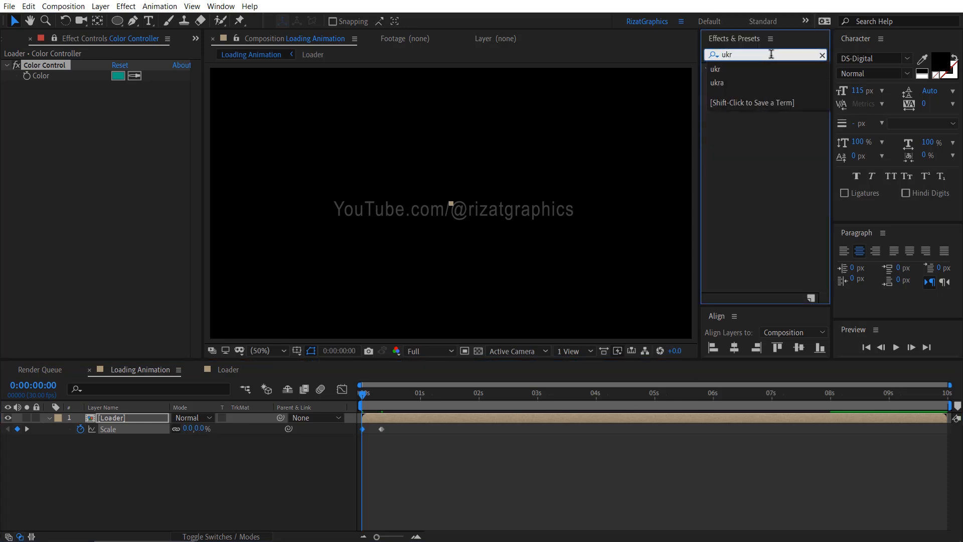
click(773, 149)
drag(767, 102, 120, 421)
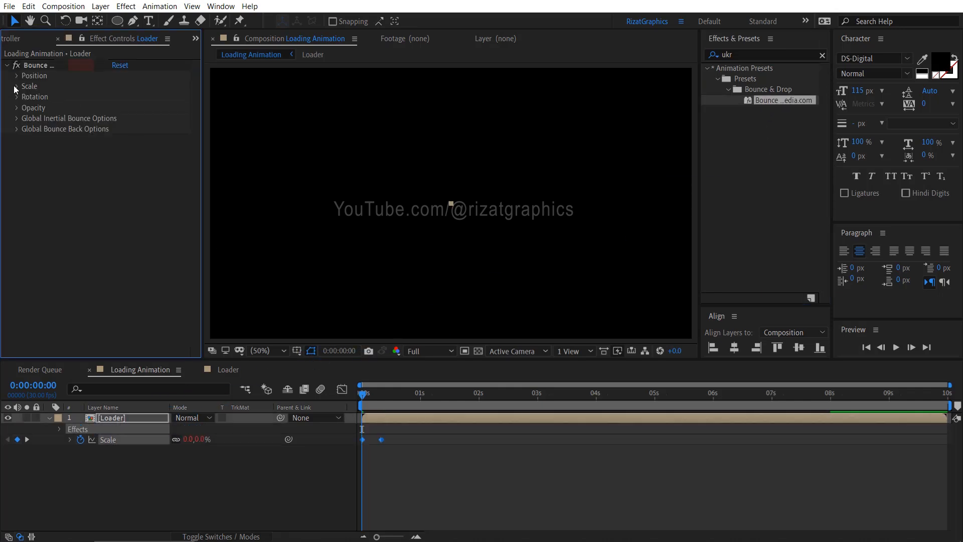
Step: Enable inertial bounce for Scale in the Loader layer's Bounce effect and set its Decay to 2
click(15, 86)
click(115, 97)
click(27, 118)
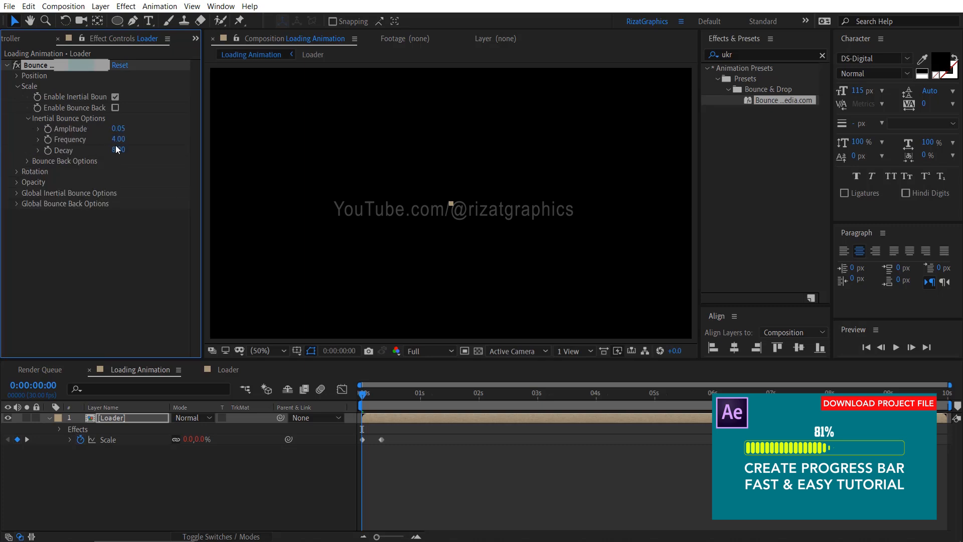
text(2)
click(146, 152)
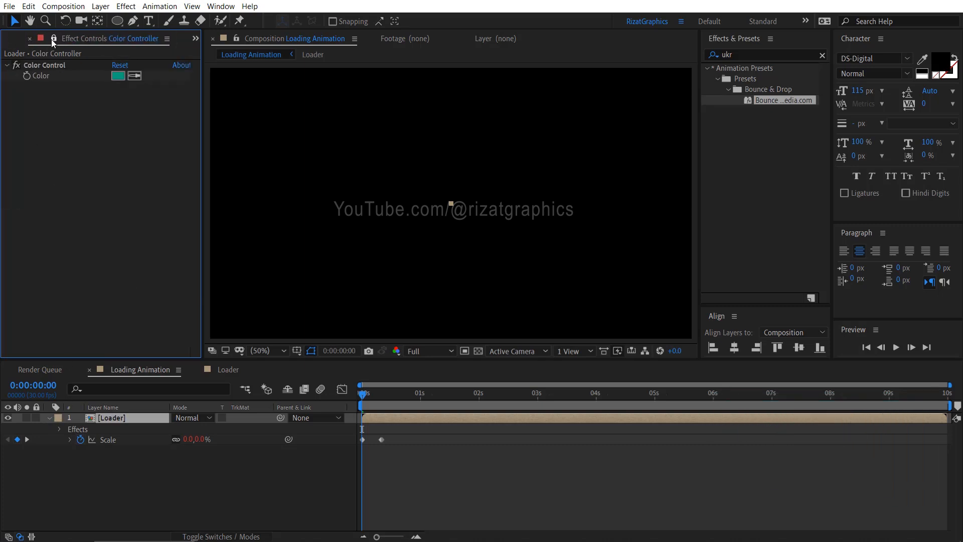
Step: Unlock the Color Controller's effect controls, collapse the Loader layer's properties and preview the Loading Animation composition from the start
click(13, 40)
click(141, 421)
click(50, 418)
click(895, 347)
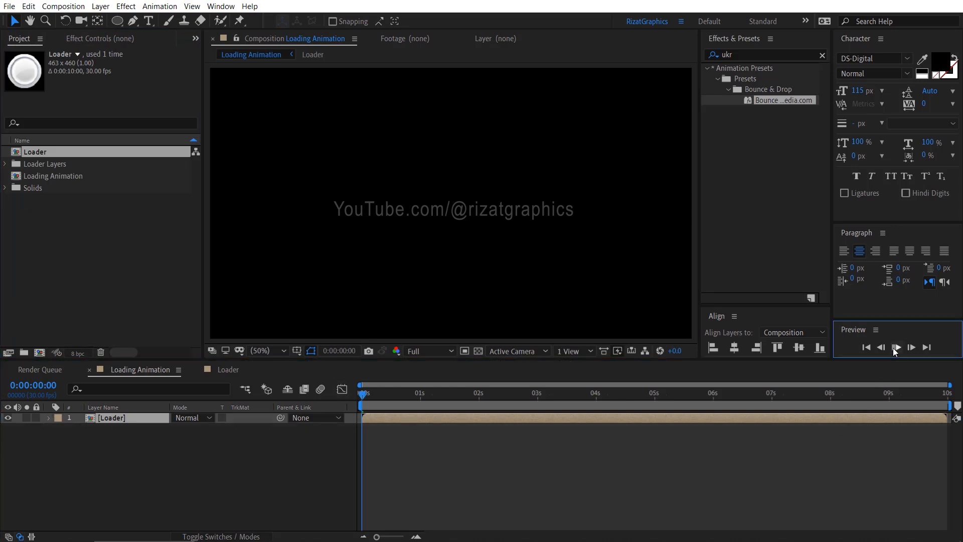